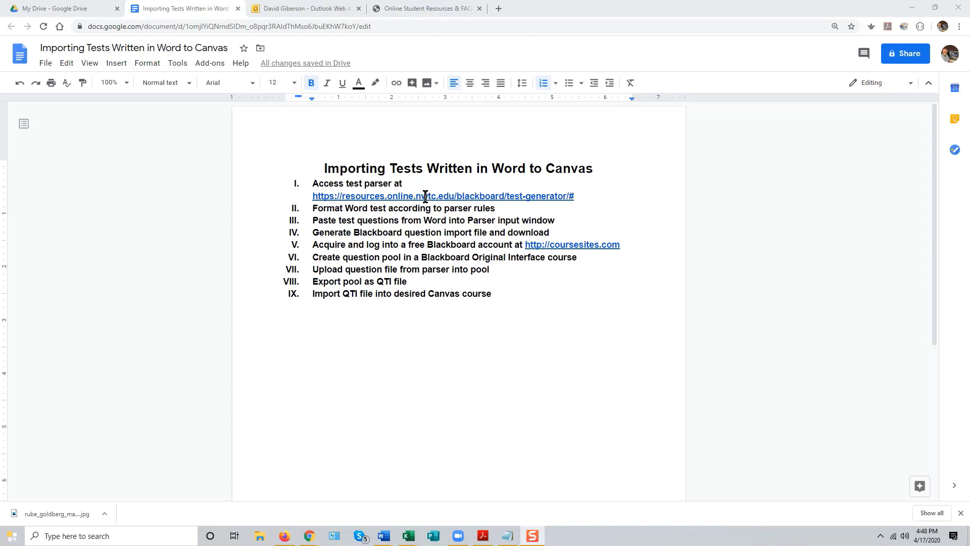
# Check the test parser link in the instructions document and switch to the Blackboard Test Question Generator page.
pyautogui.click(424, 196)
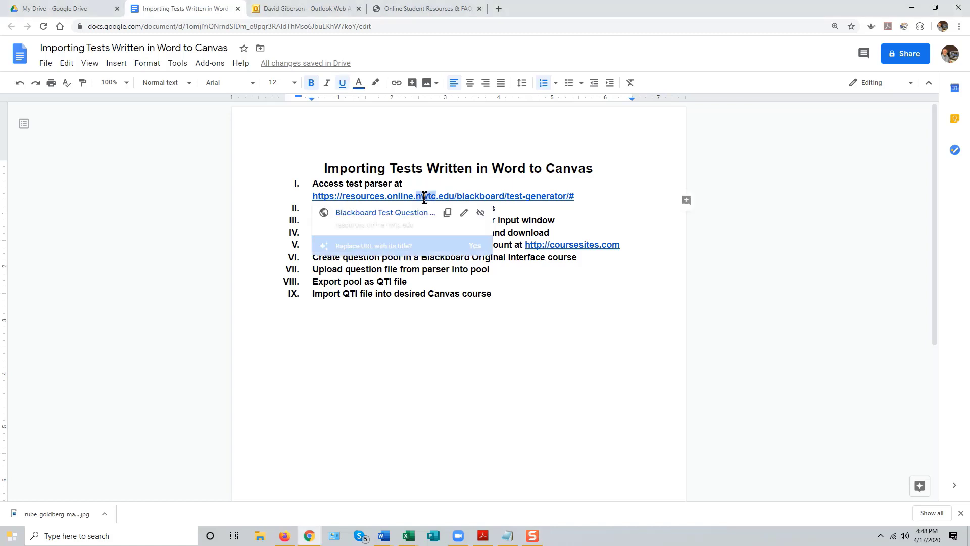
pyautogui.click(631, 230)
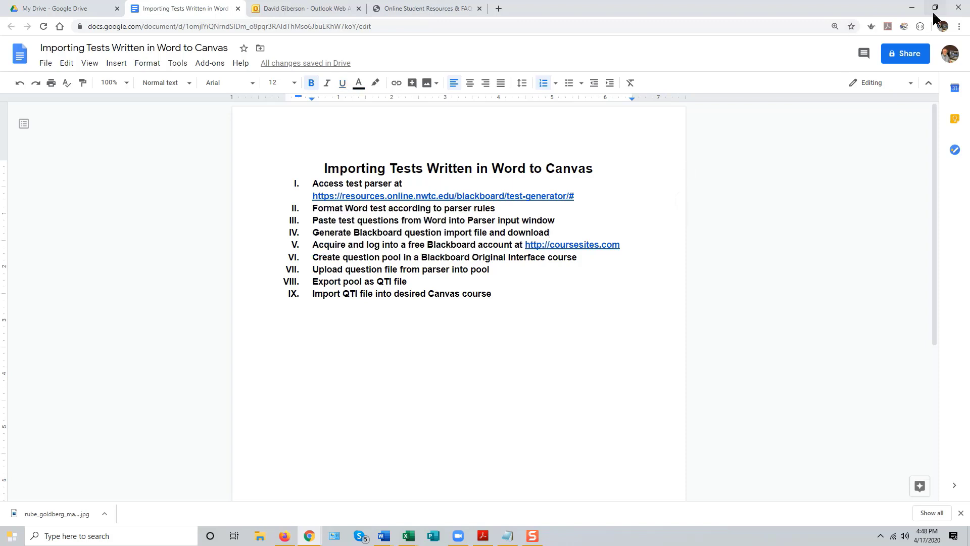
pyautogui.click(912, 7)
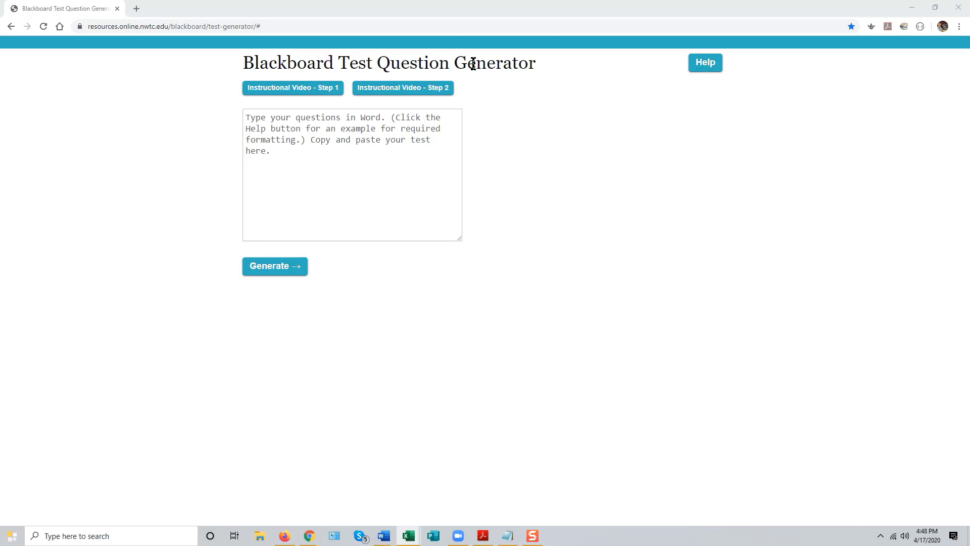
# Review the generator's formatting help and try to download the example document sample.doc.
pyautogui.click(704, 69)
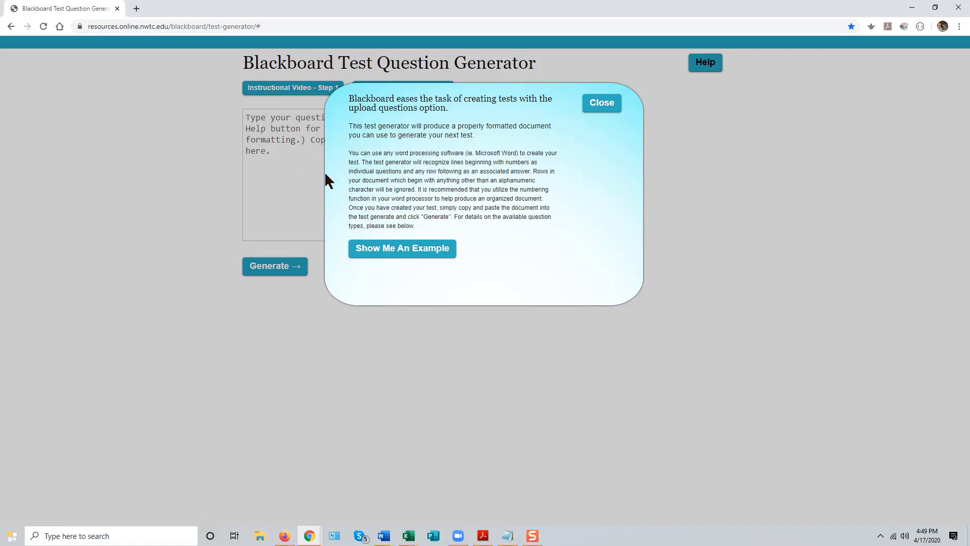
pyautogui.click(397, 253)
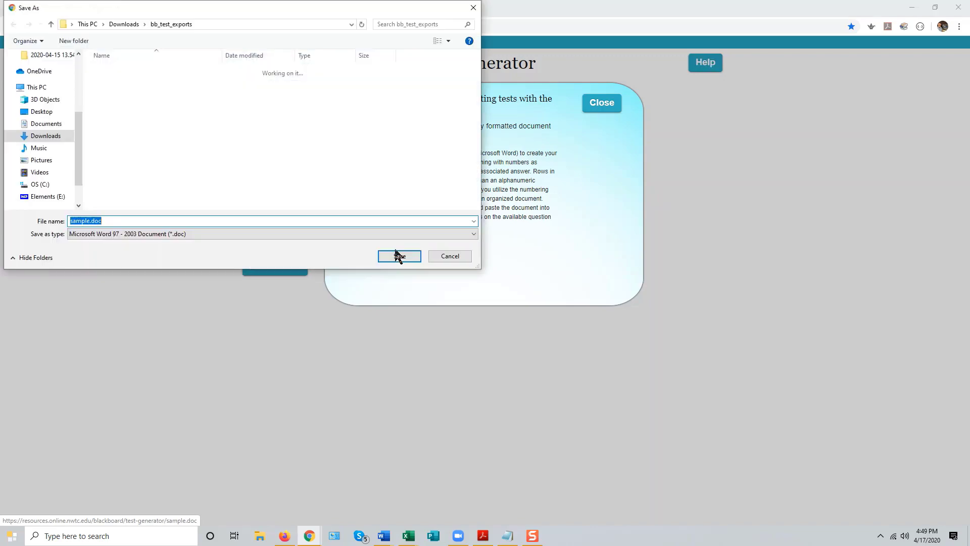
pyautogui.click(447, 257)
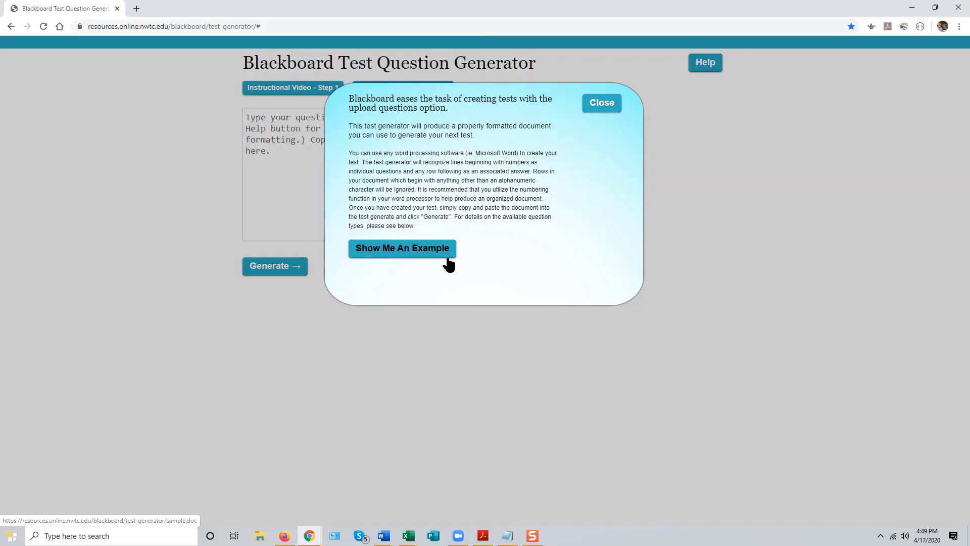
pyautogui.click(606, 105)
# Copy all the questions from sample_exam.docx in Word and paste them into the question generator's input box.
pyautogui.click(913, 11)
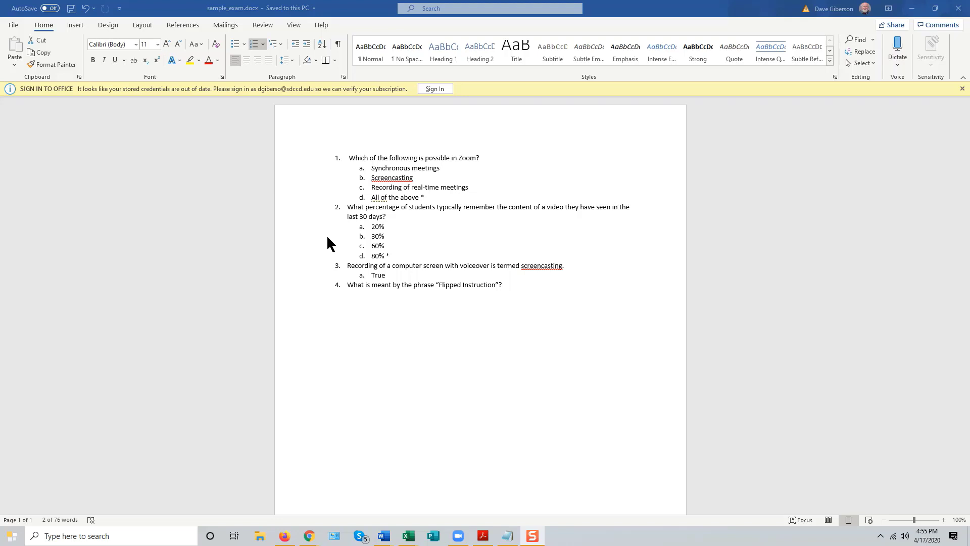
pyautogui.click(319, 154)
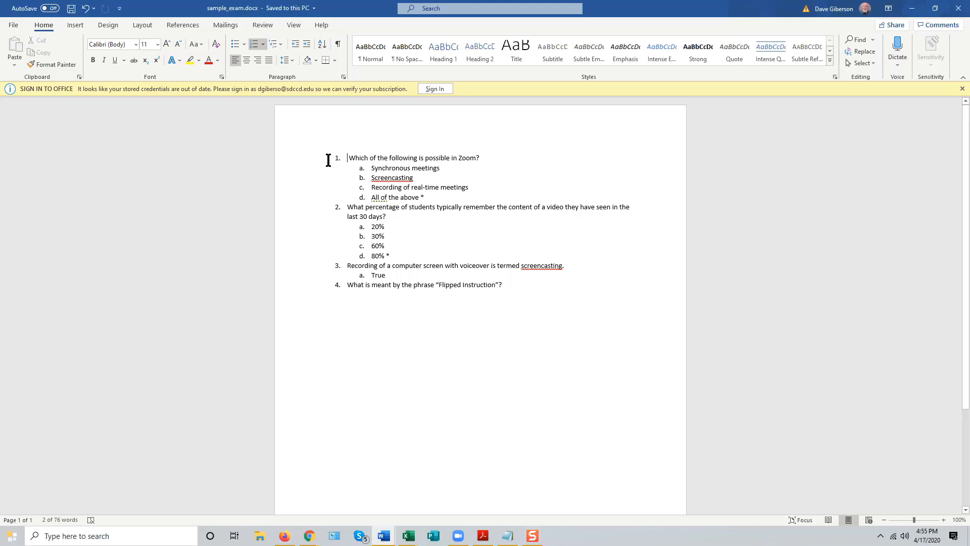
pyautogui.hotkey('ctrl', 'a')
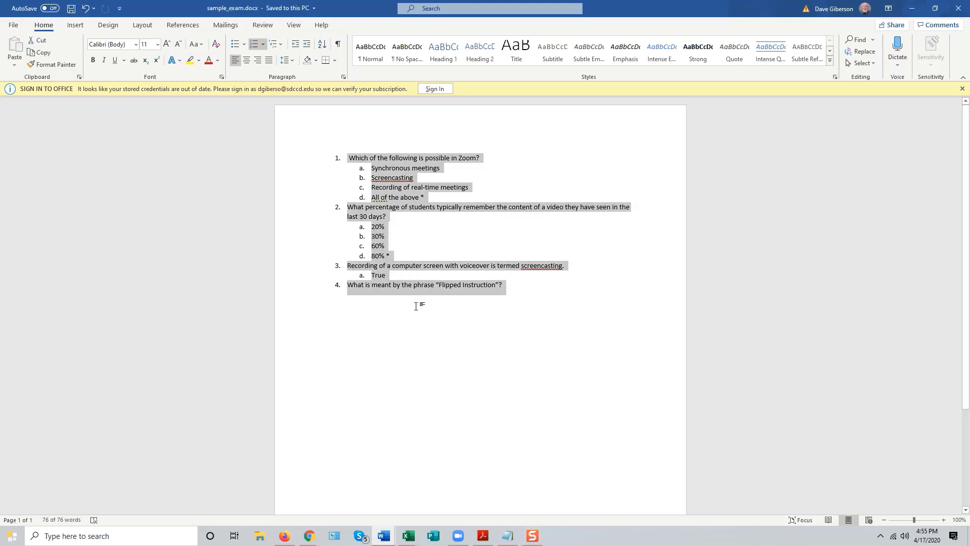
pyautogui.hotkey('alt', 'Tab')
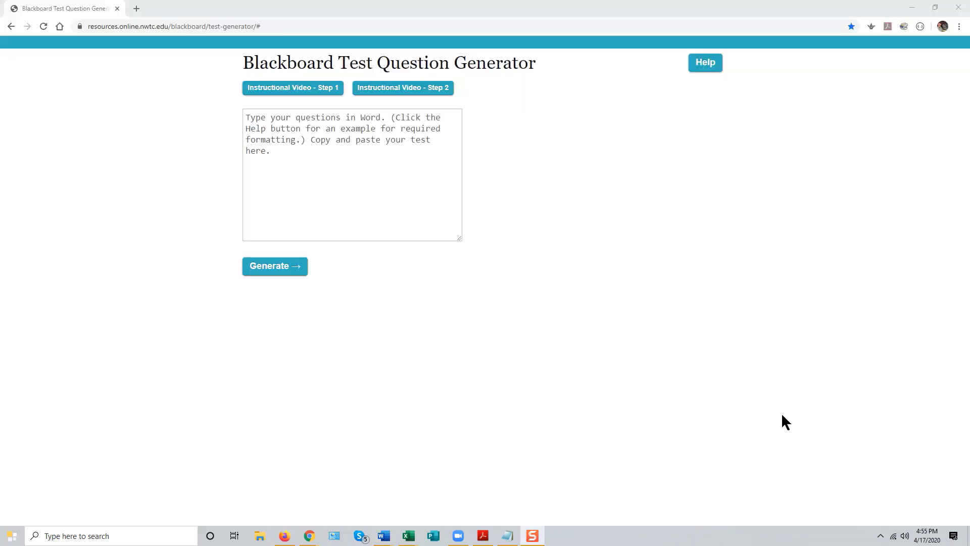
pyautogui.click(244, 118)
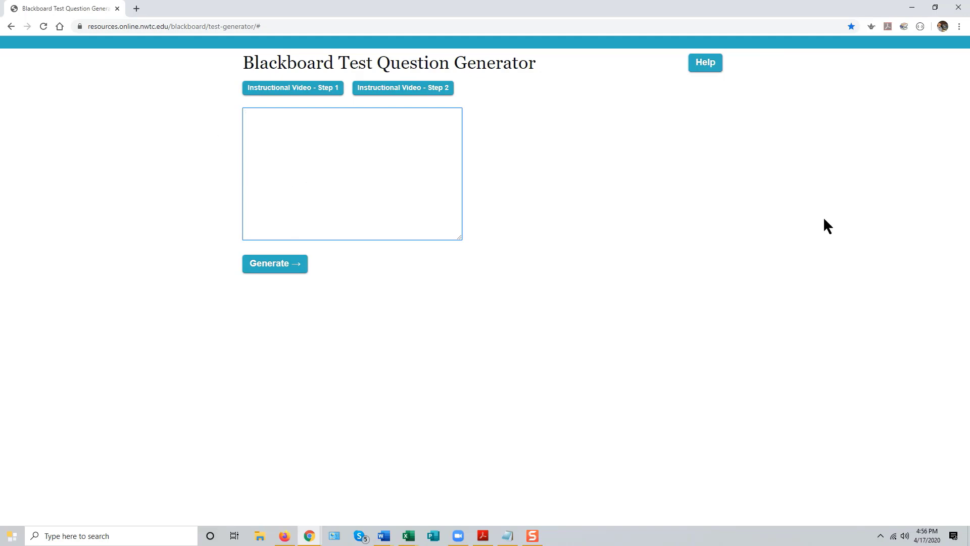
pyautogui.click(266, 132)
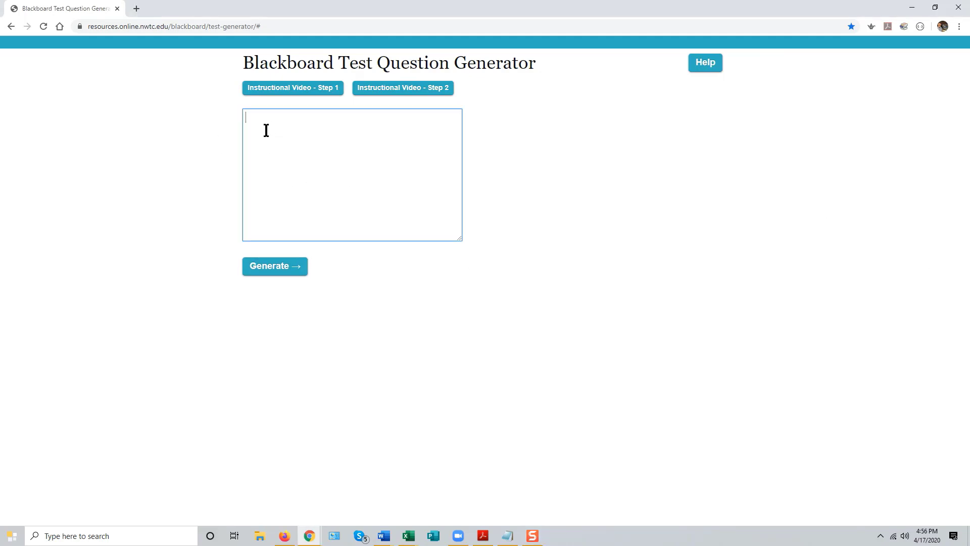
pyautogui.hotkey('ctrl', 'v')
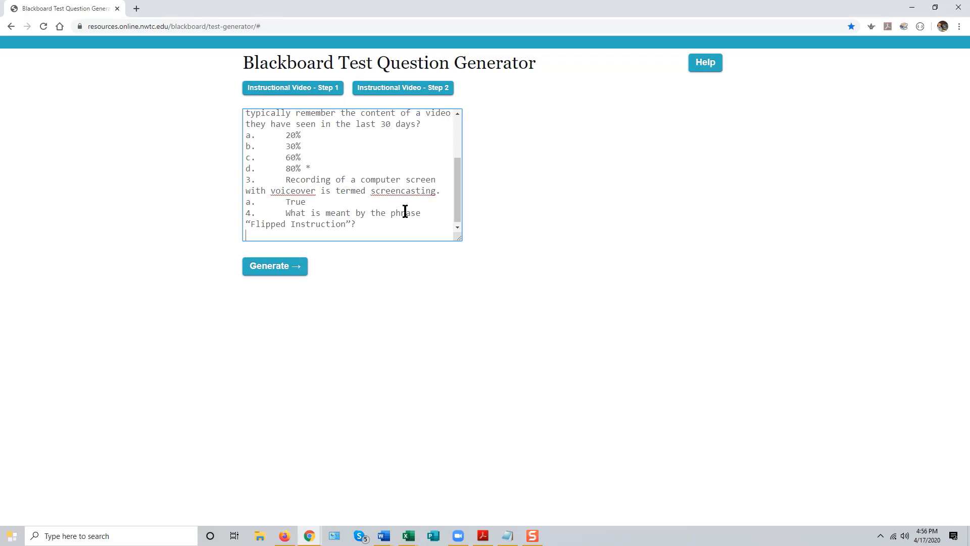
pyautogui.moveTo(455, 206); pyautogui.dragTo(459, 225)
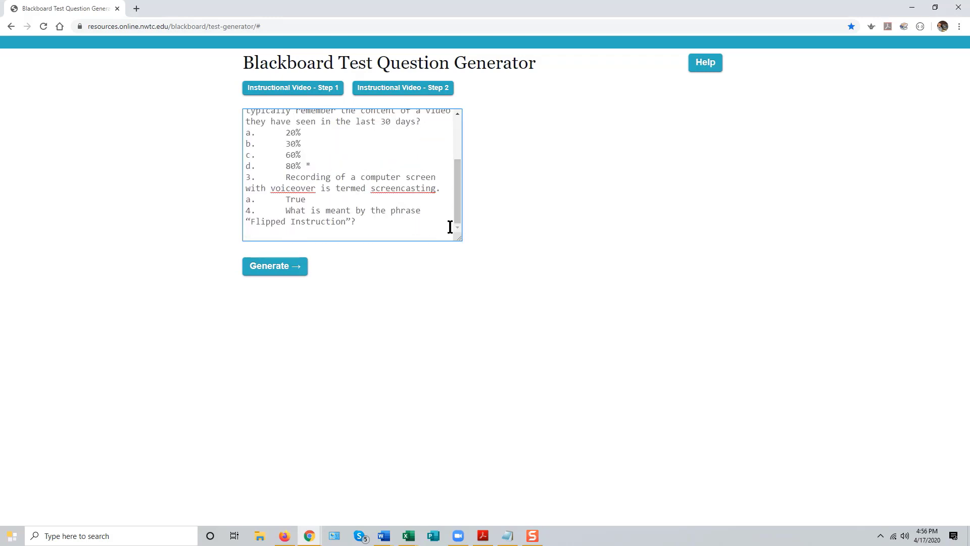
# Generate the Blackboard question file from the pasted test and save it as a text document in the bb_test_exports folder.
pyautogui.click(279, 269)
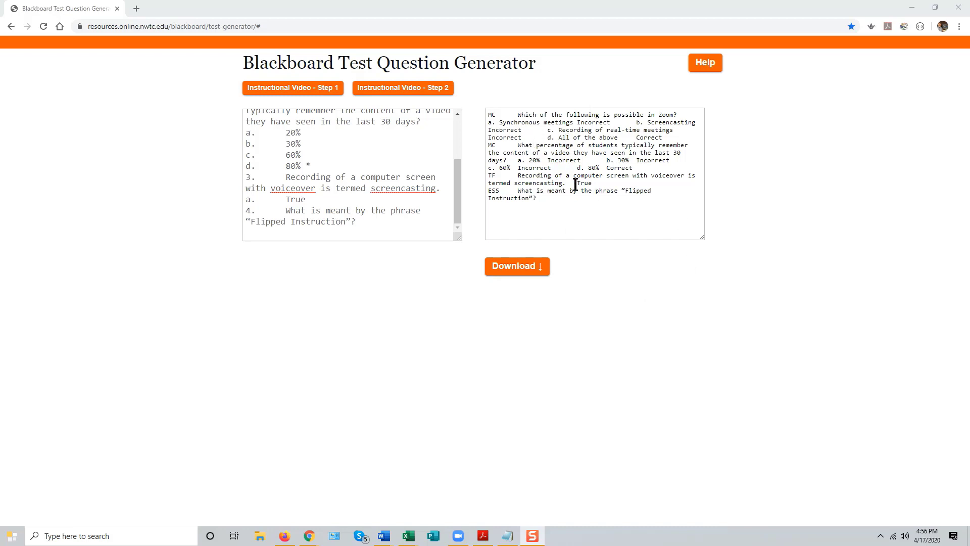
pyautogui.click(517, 273)
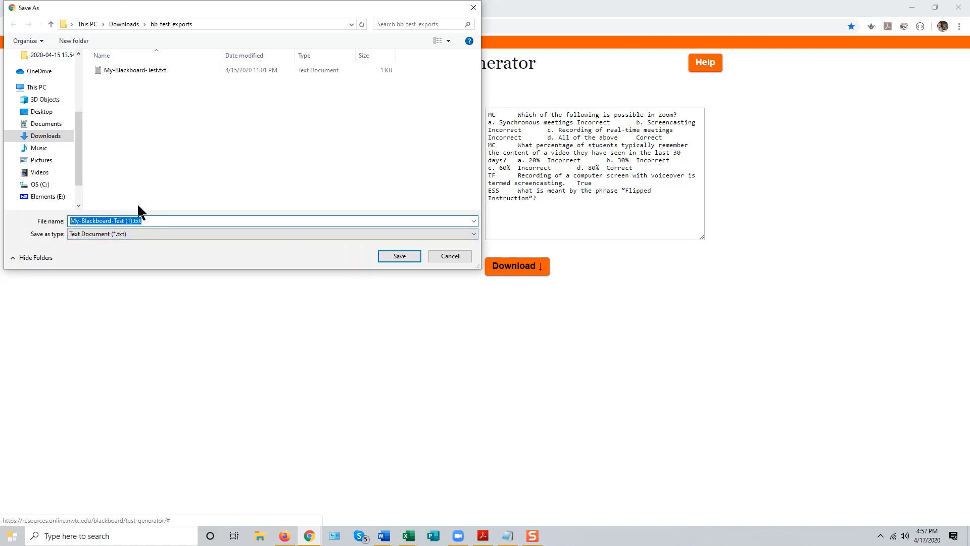
pyautogui.click(132, 221)
pyautogui.click(400, 254)
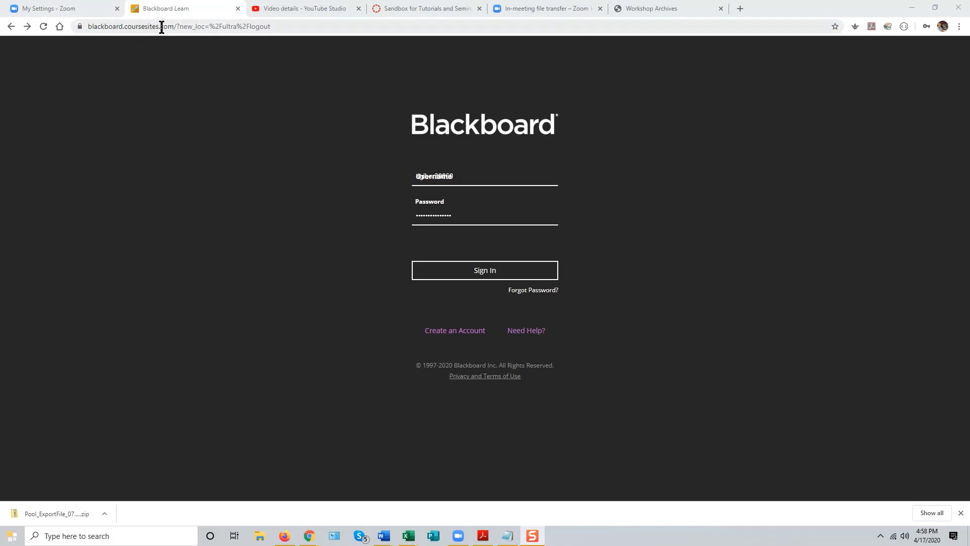
# Examine the Blackboard CourseSites sign-in address and the registration form for creating a free account.
pyautogui.moveTo(173, 26); pyautogui.dragTo(90, 32)
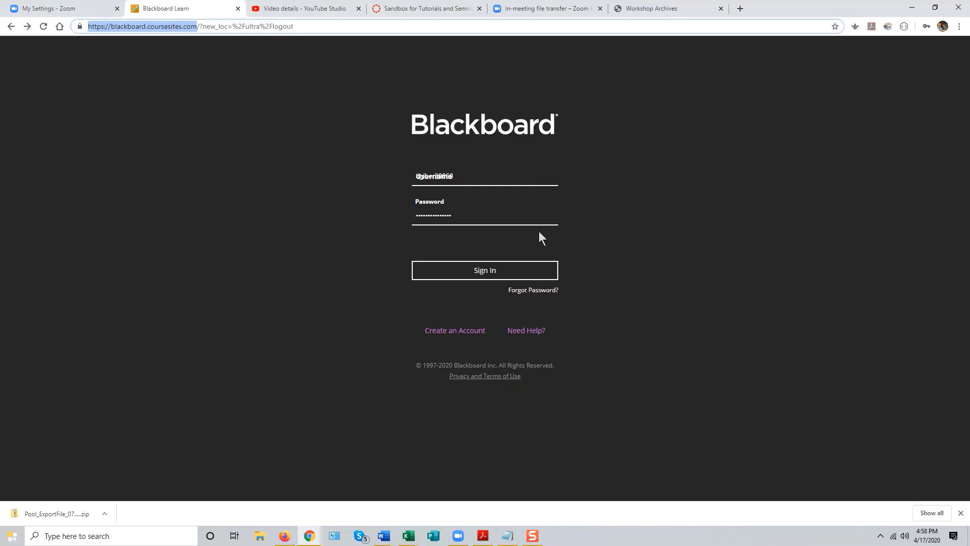
pyautogui.click(599, 196)
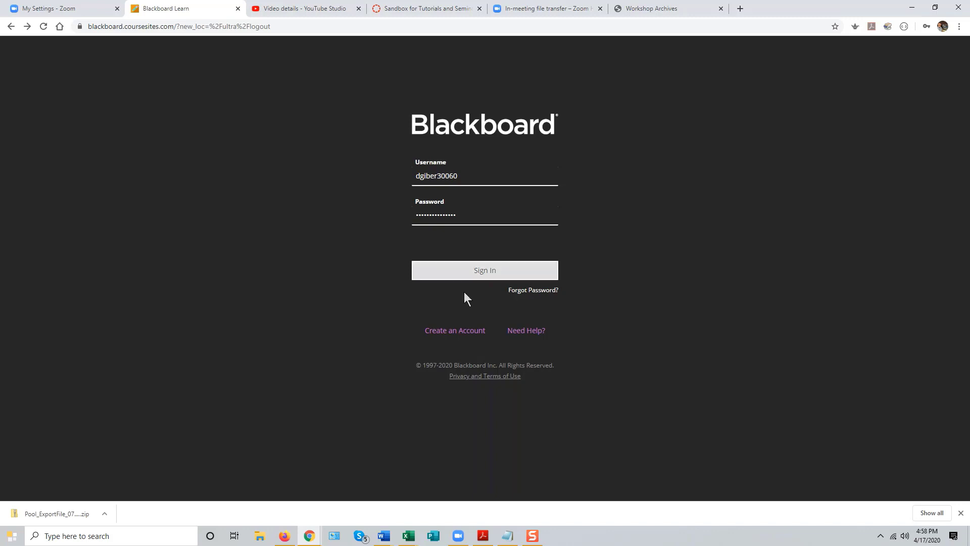
pyautogui.click(453, 334)
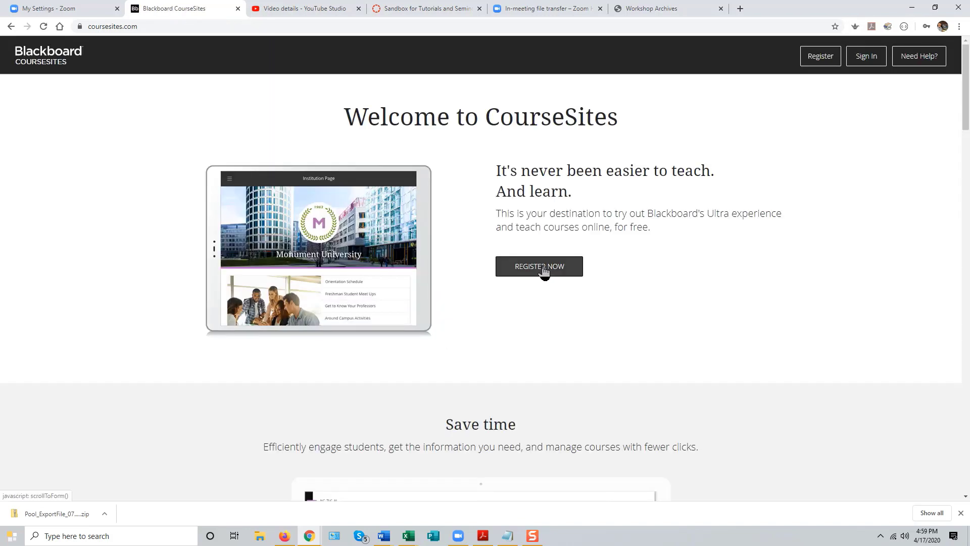
pyautogui.click(544, 268)
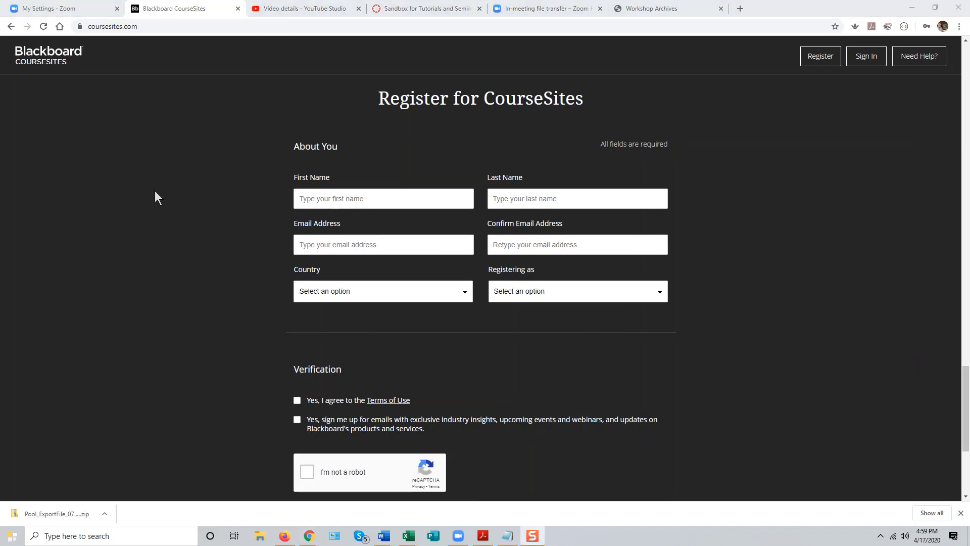
pyautogui.click(52, 57)
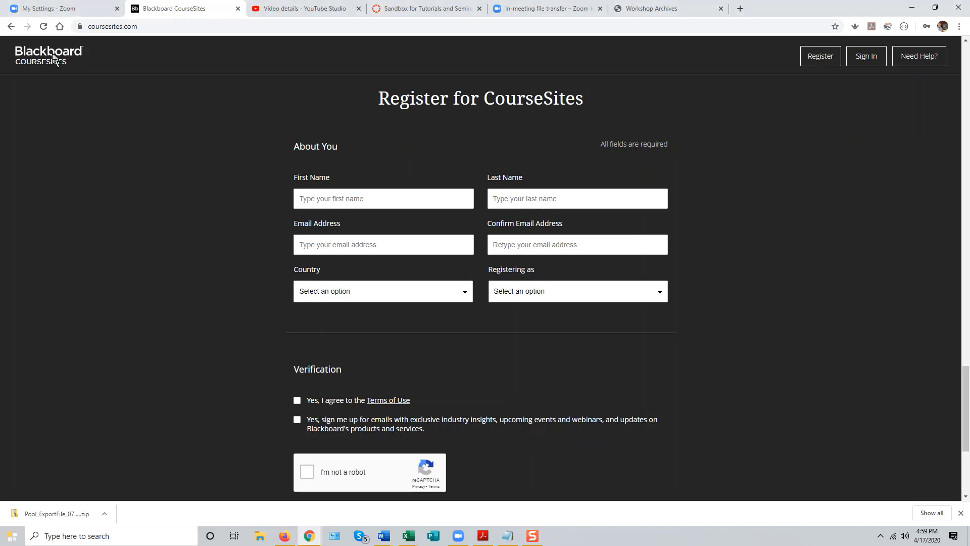
# Sign in to CourseSites with the prefilled account and open the course 07. Original Course I.
pyautogui.click(864, 58)
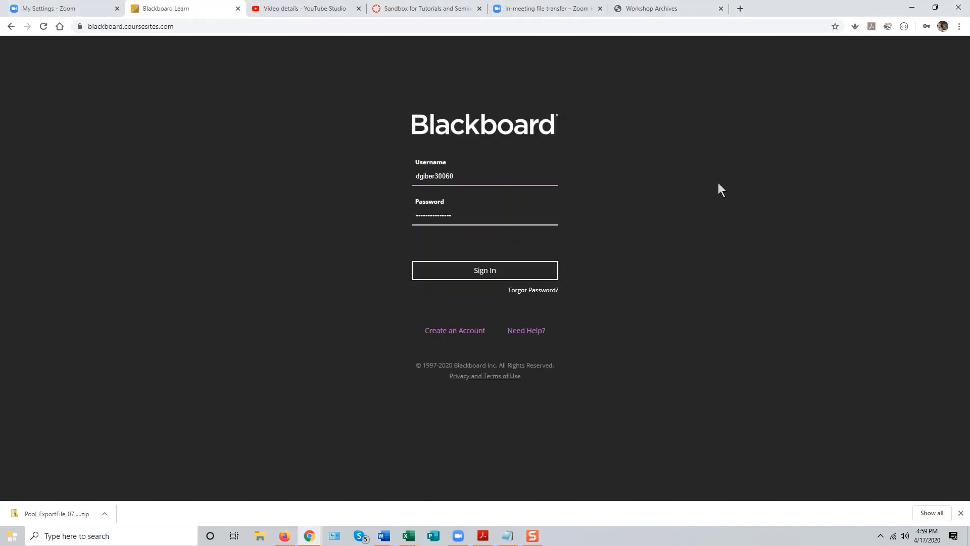
pyautogui.click(478, 273)
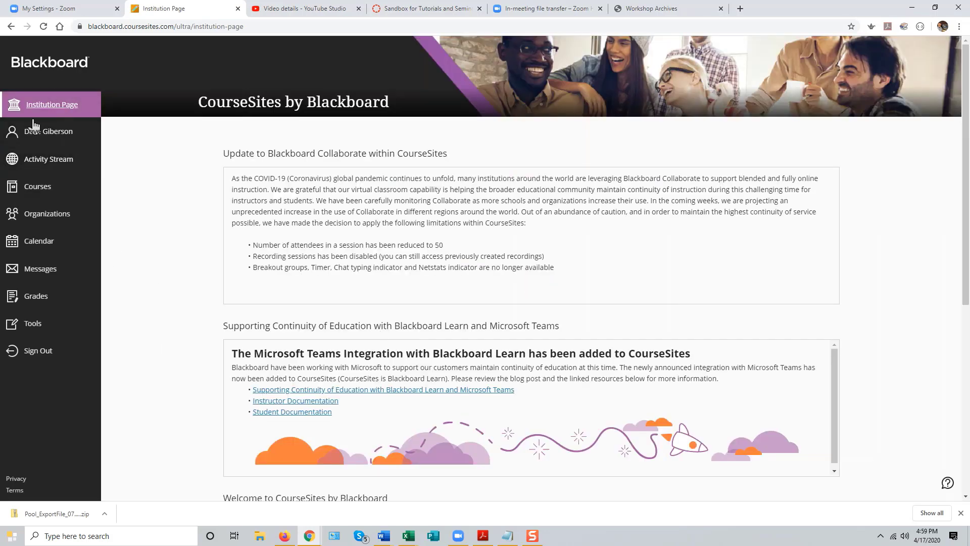
pyautogui.click(35, 195)
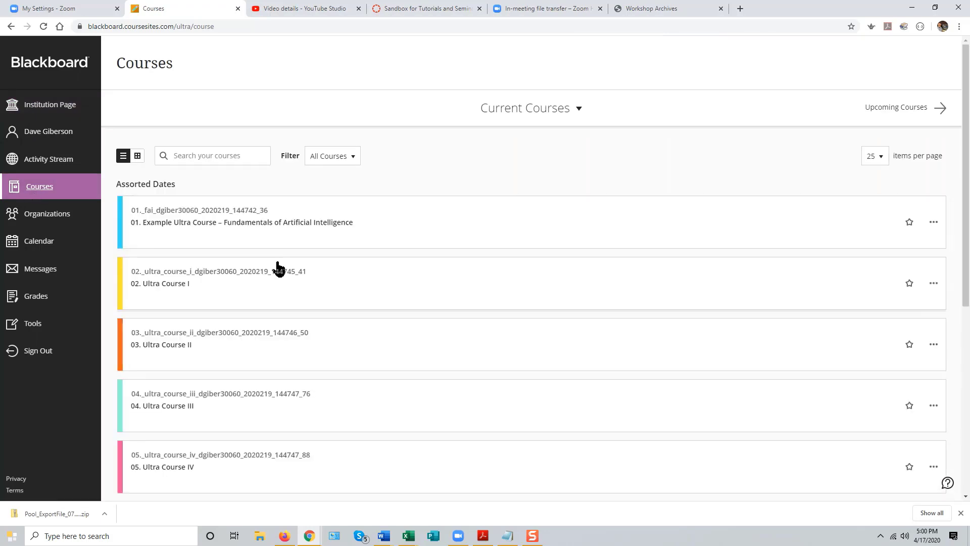
pyautogui.scroll(-5, 424, 305)
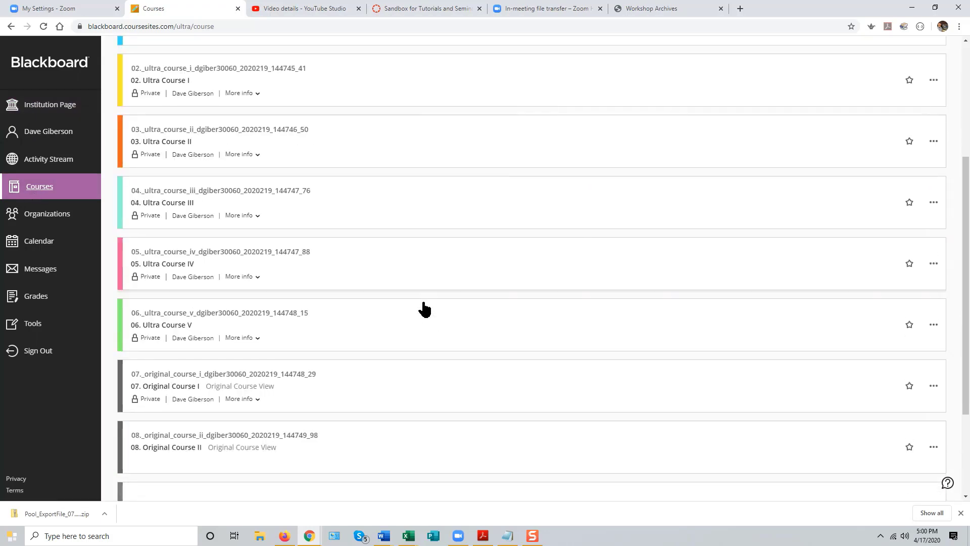
pyautogui.scroll(-1, 420, 304)
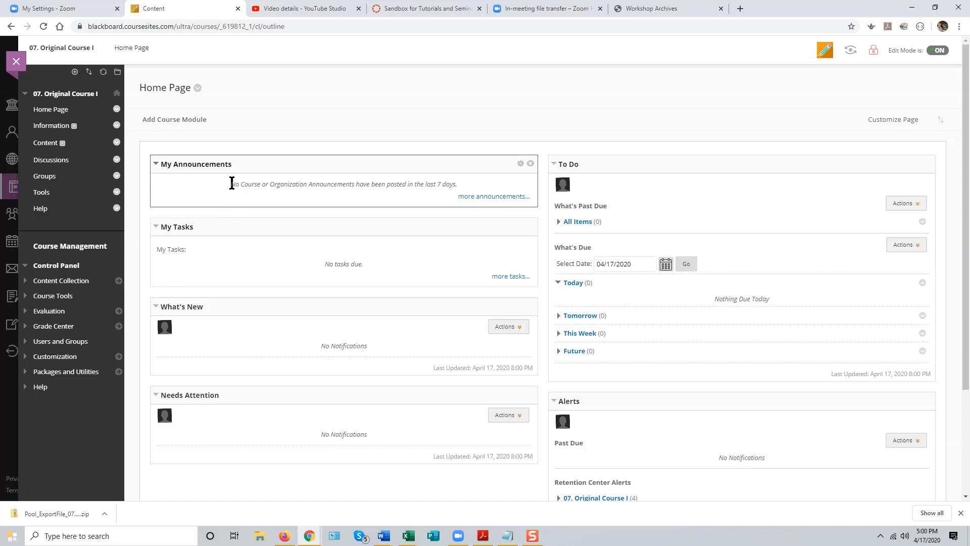
# Open the question pools page for 07. Original Course I through its course tools.
pyautogui.click(55, 298)
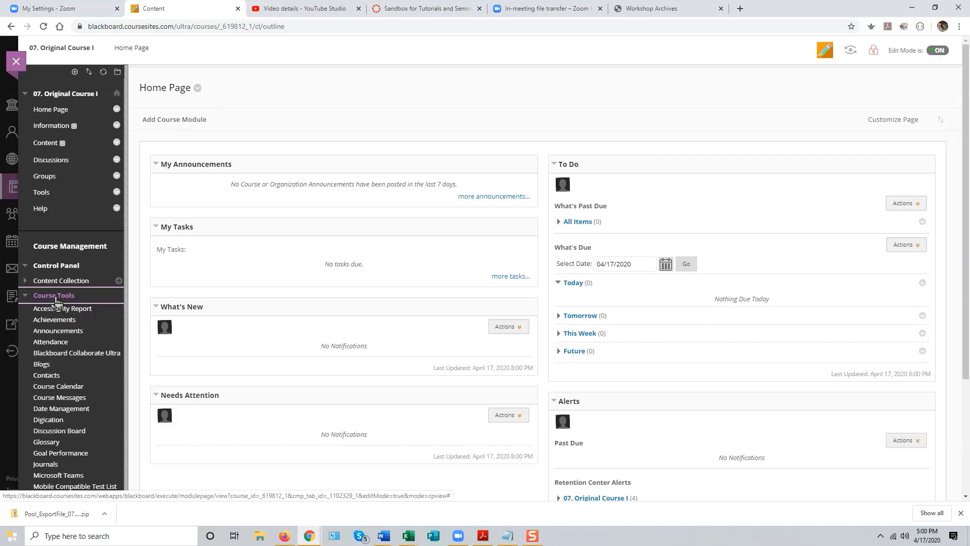
pyautogui.scroll(-3, 63, 329)
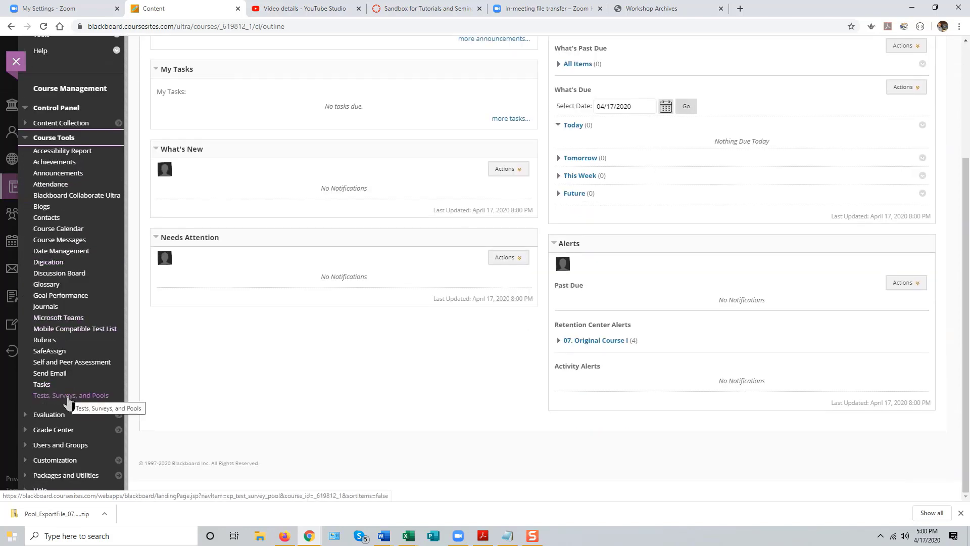
pyautogui.click(69, 397)
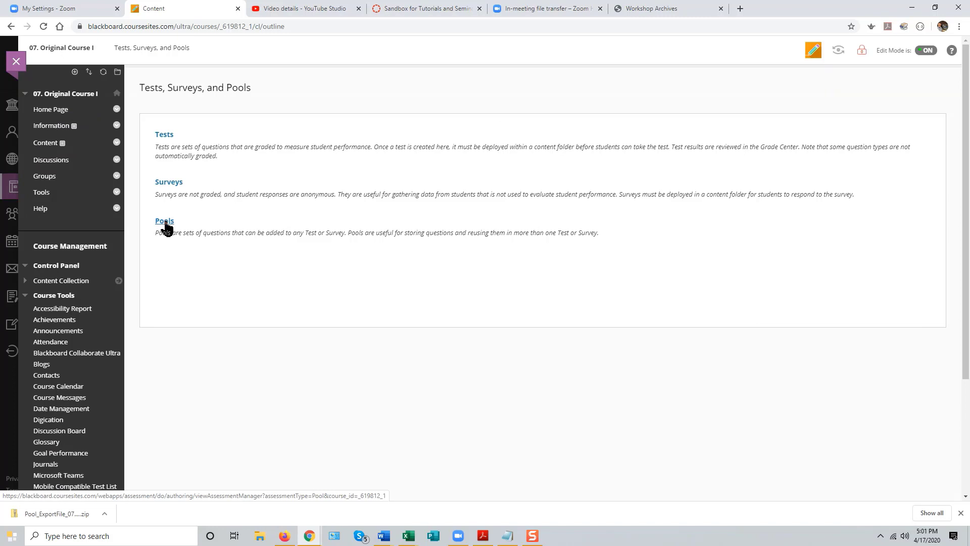
pyautogui.click(164, 222)
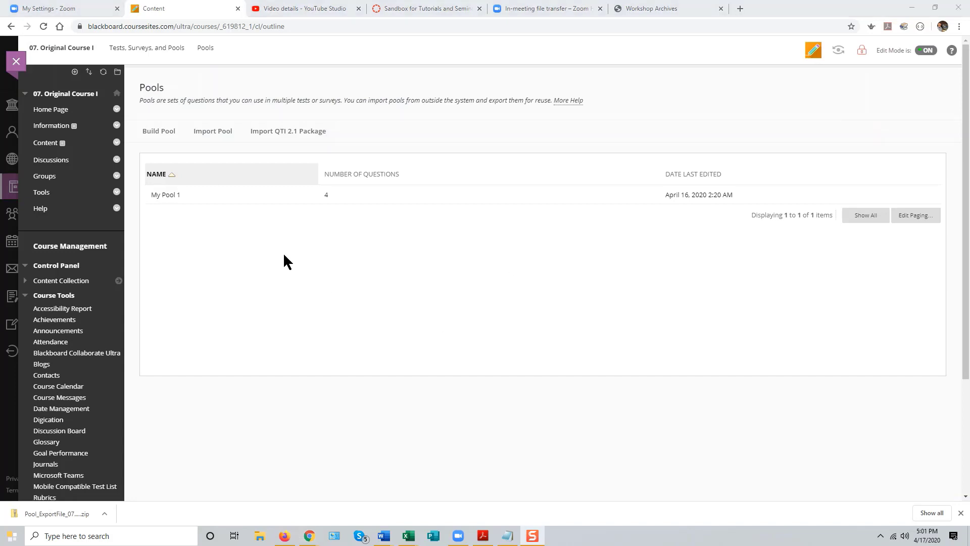
# Build a new question pool named My Pool 2, leaving its description and instructions blank.
pyautogui.click(160, 132)
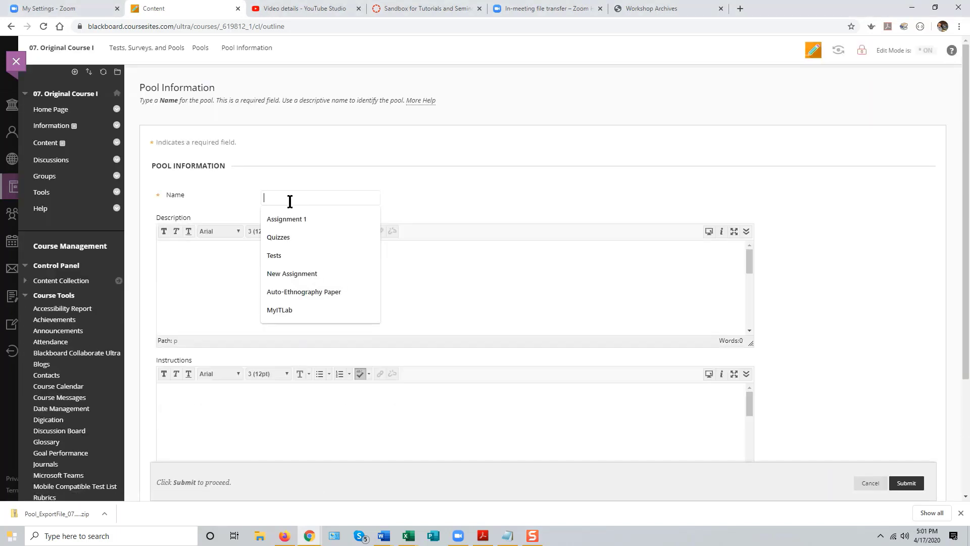
pyautogui.write('My')
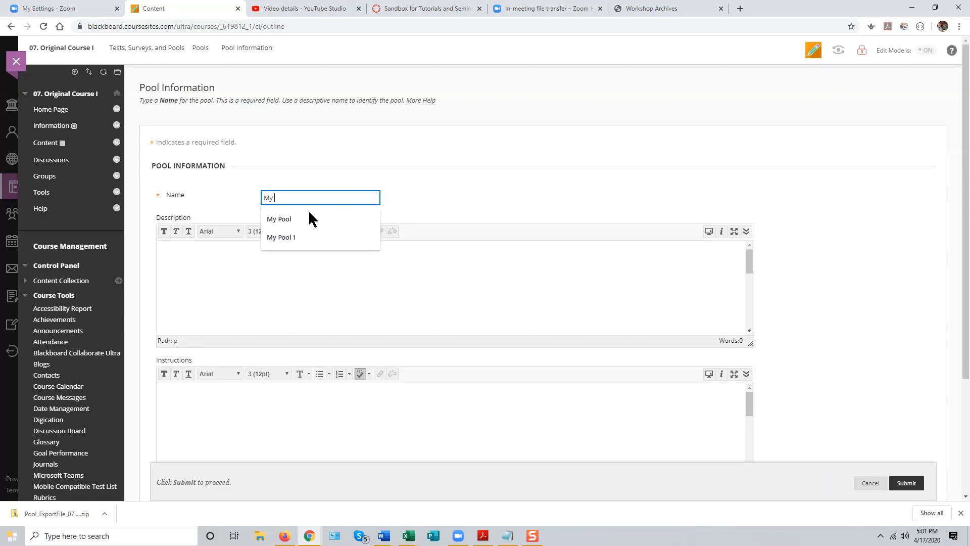
pyautogui.write(' Pool ')
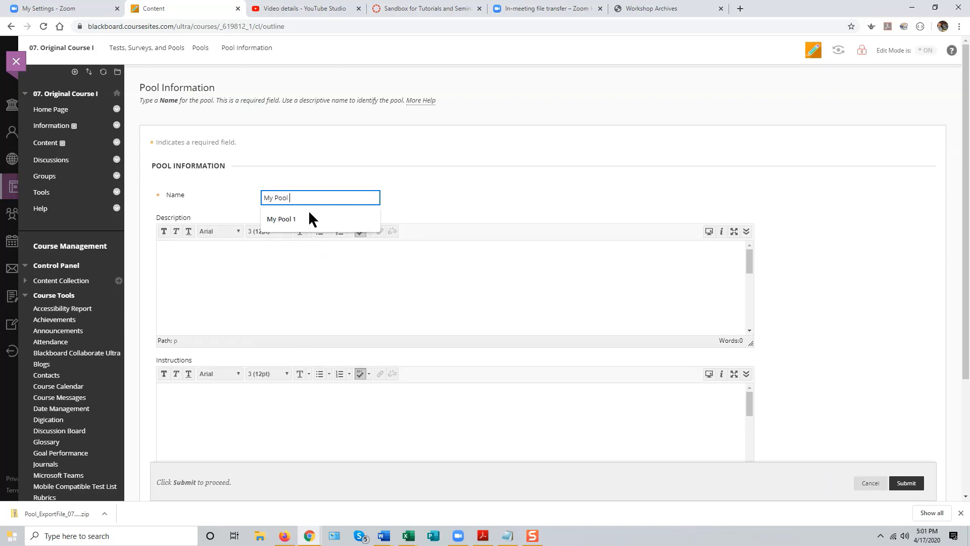
pyautogui.write('2')
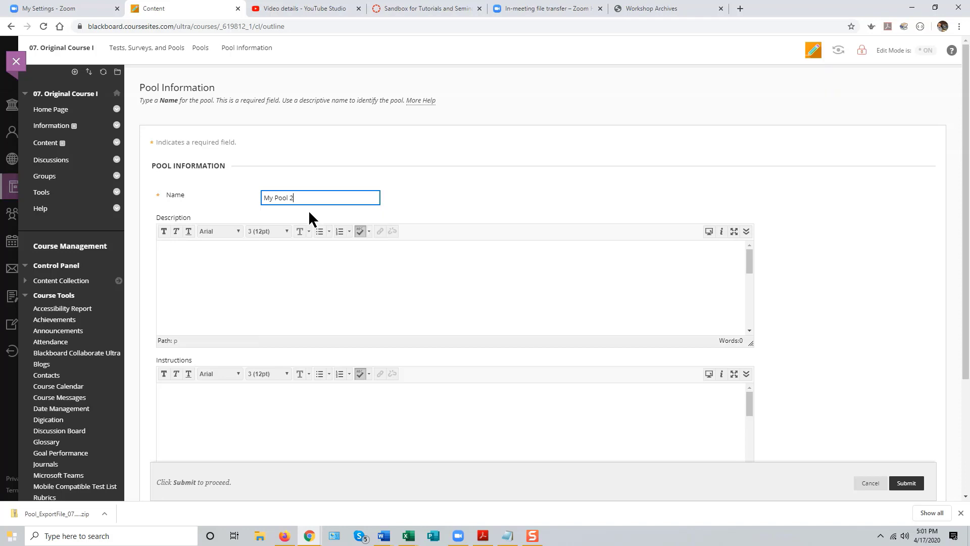
pyautogui.scroll(-3, 420, 277)
pyautogui.moveTo(961, 270); pyautogui.dragTo(967, 439)
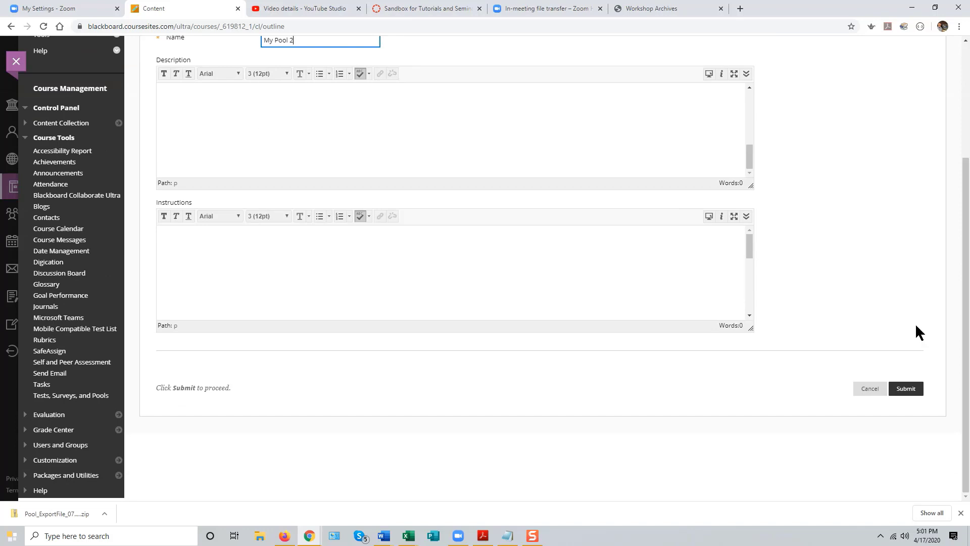
pyautogui.click(905, 389)
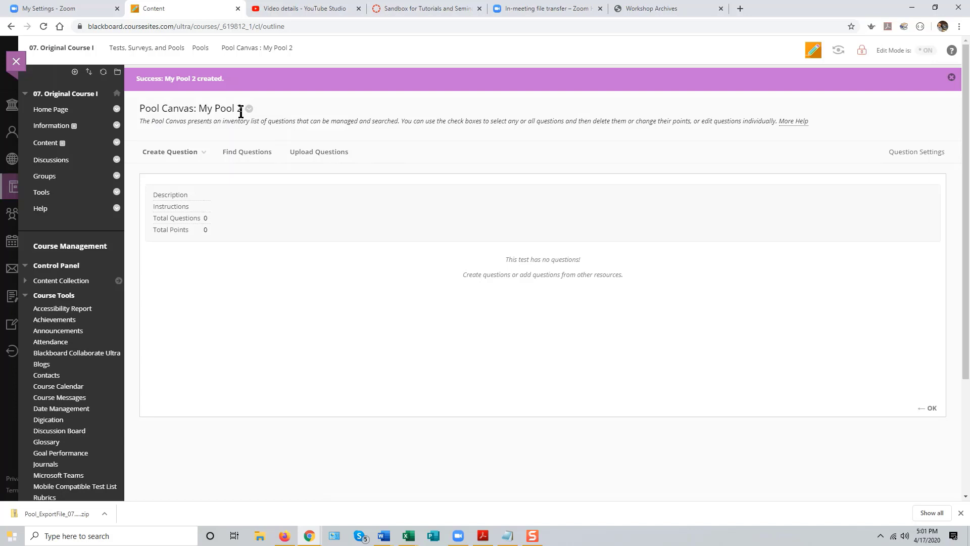
# Upload the questions from My-Blackboard-Test (2).txt in bb_test_exports into My Pool 2 at 1 point per question.
pyautogui.click(319, 152)
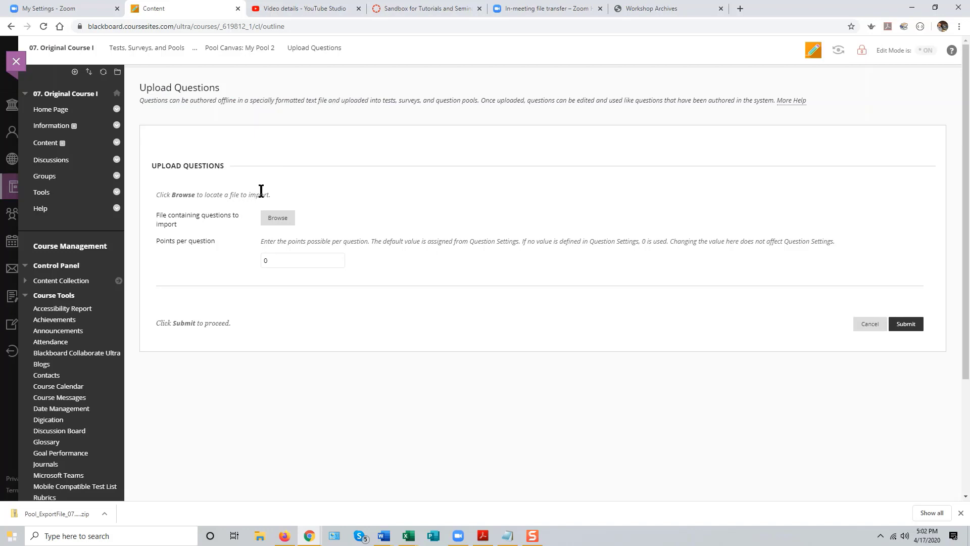
pyautogui.click(278, 218)
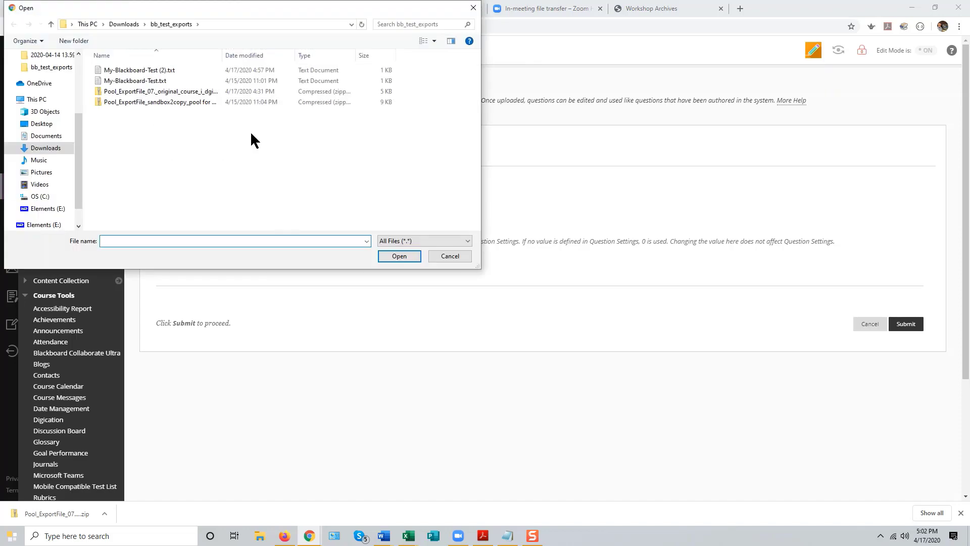
pyautogui.click(153, 69)
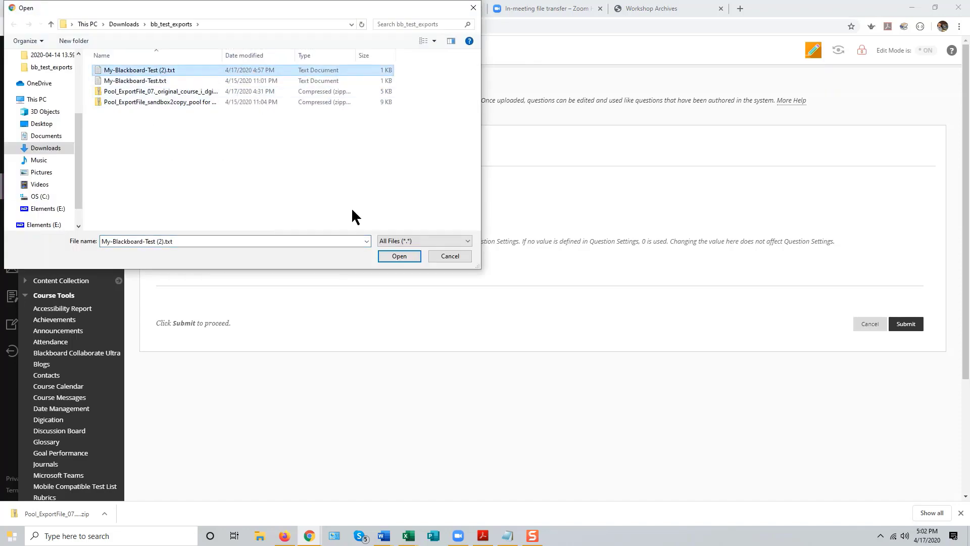
pyautogui.click(400, 256)
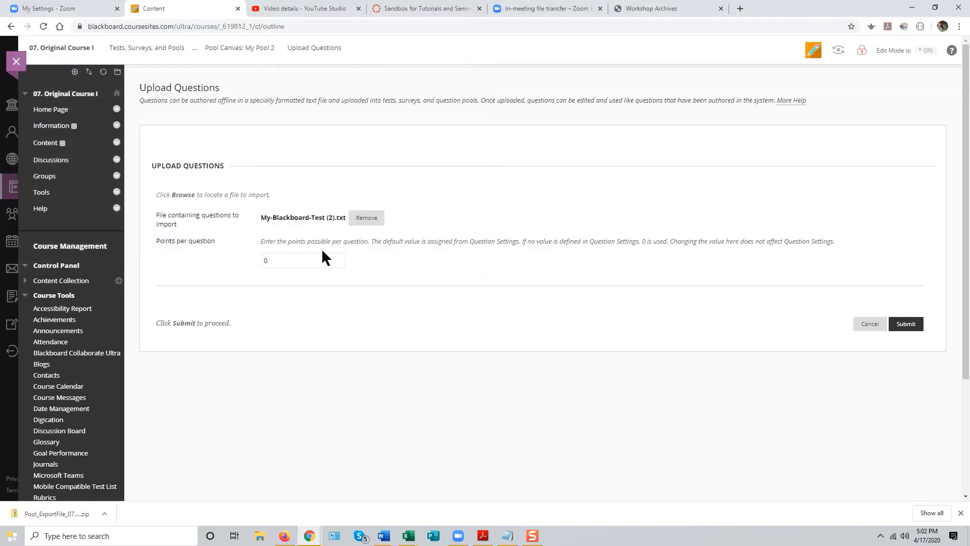
pyautogui.doubleClick(268, 260)
pyautogui.write('1')
pyautogui.click(905, 327)
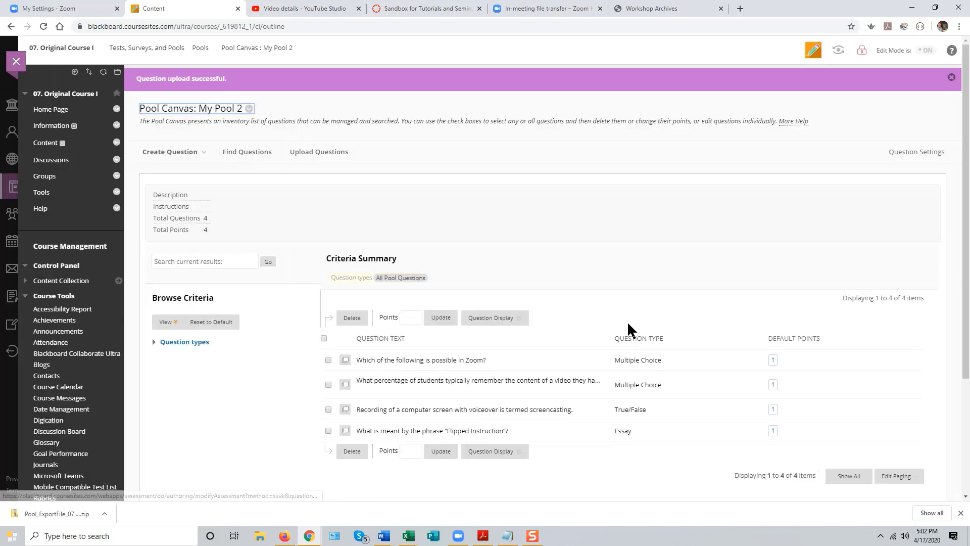
# Return to the pools list and export My Pool 2 to the local computer as a zip file in bb_test_exports.
pyautogui.scroll(-2, 590, 340)
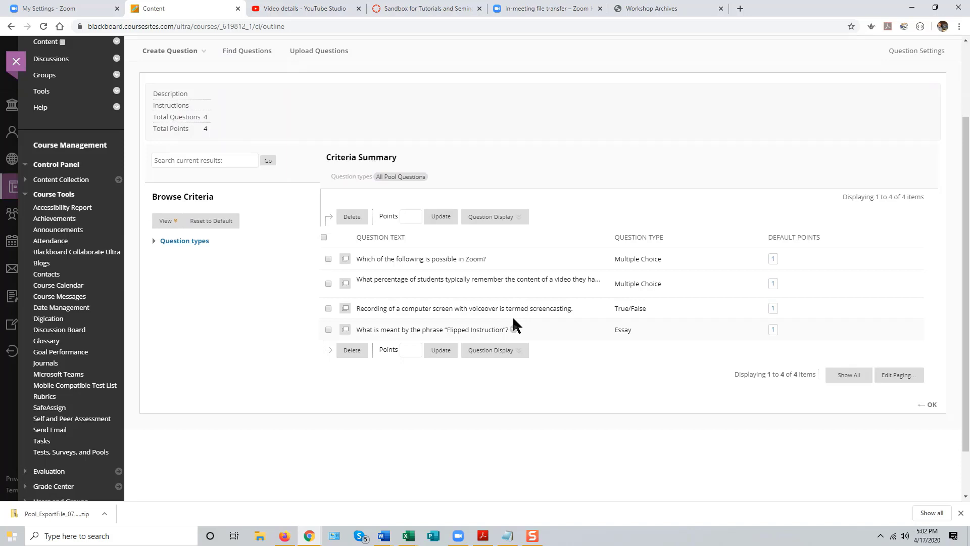
pyautogui.scroll(1, 455, 309)
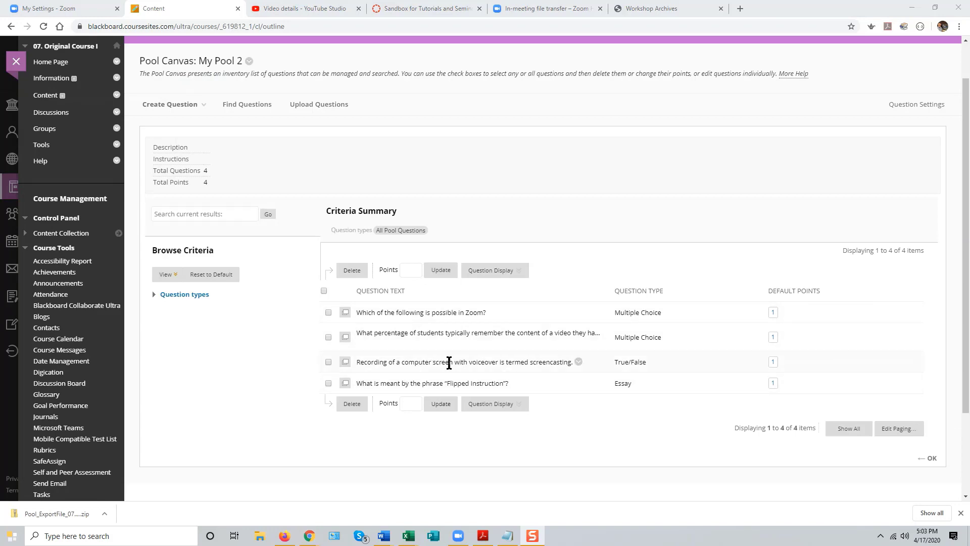
pyautogui.scroll(1, 965, 294)
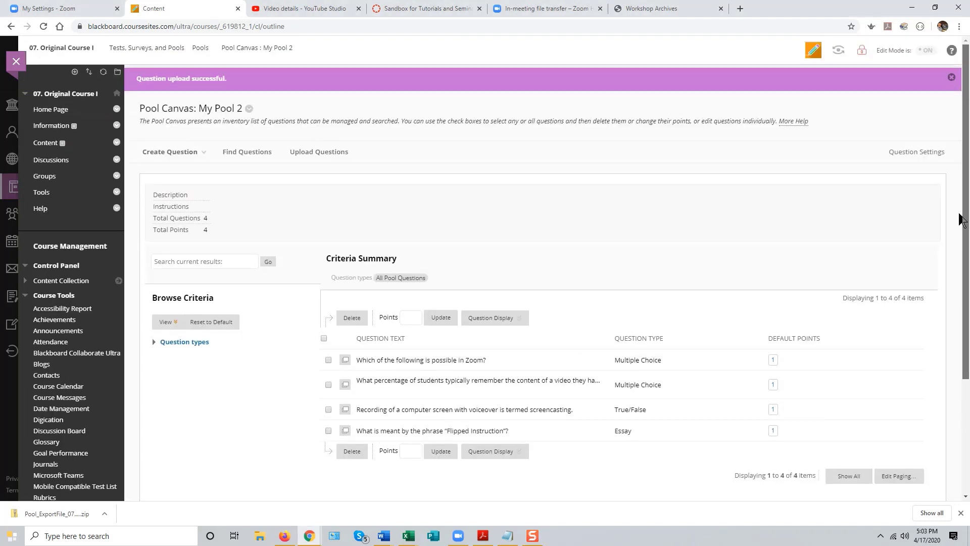
pyautogui.click(200, 48)
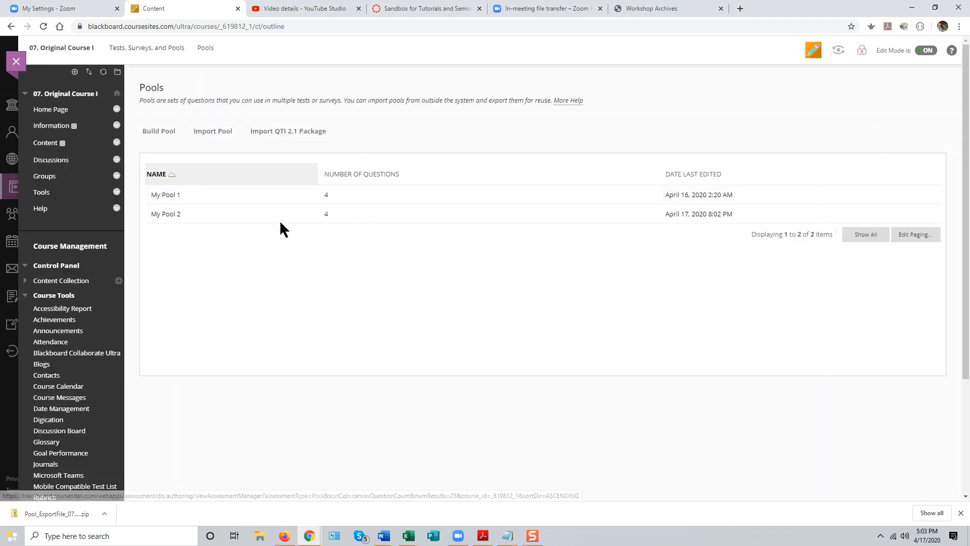
pyautogui.moveTo(218, 210)
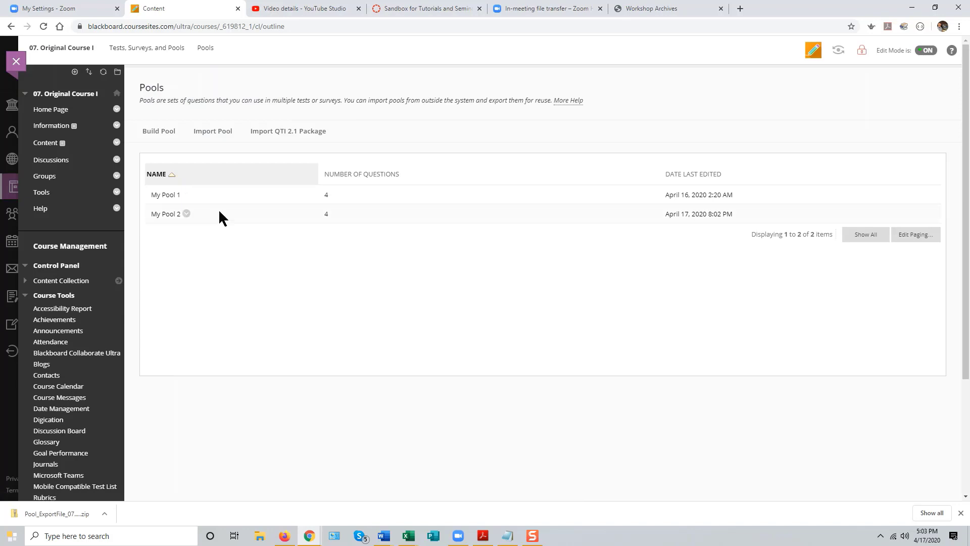
pyautogui.click(186, 215)
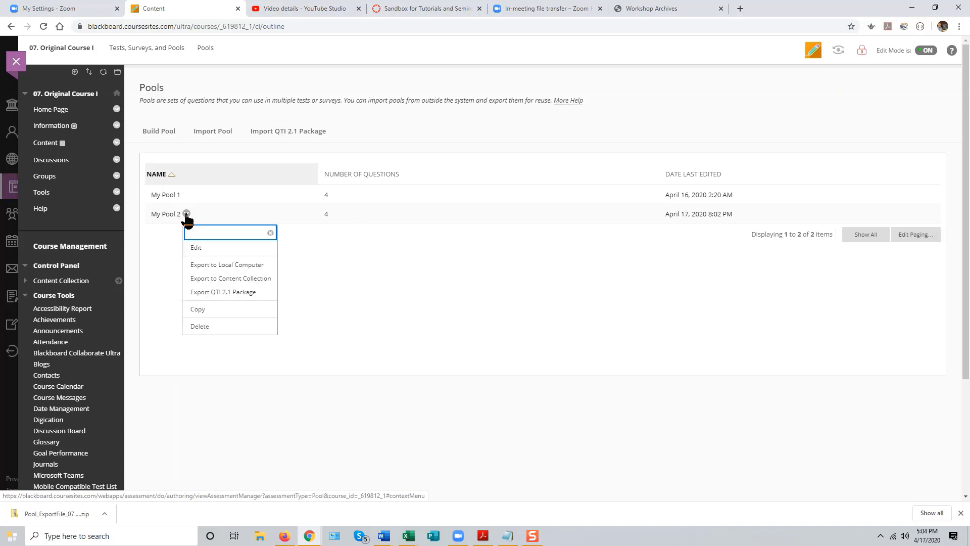
pyautogui.click(221, 266)
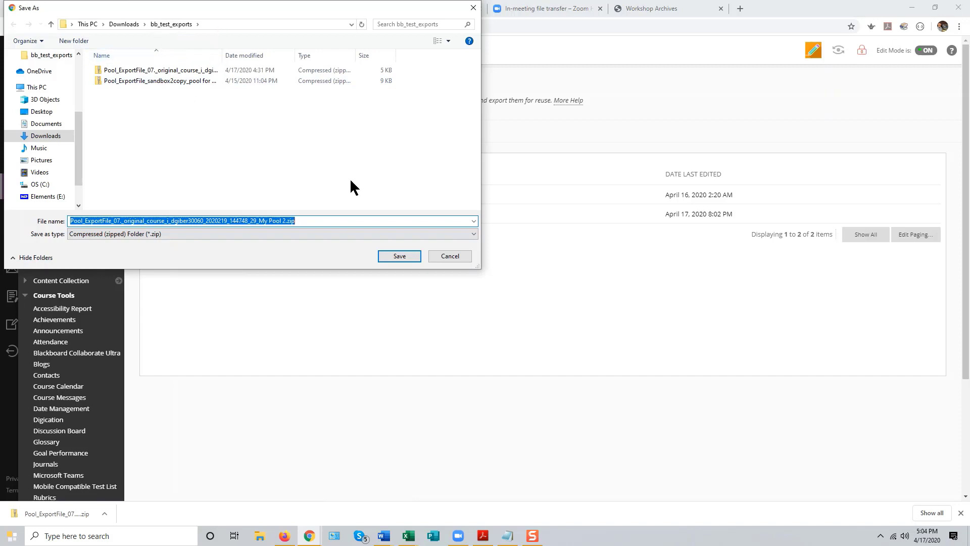
pyautogui.click(395, 257)
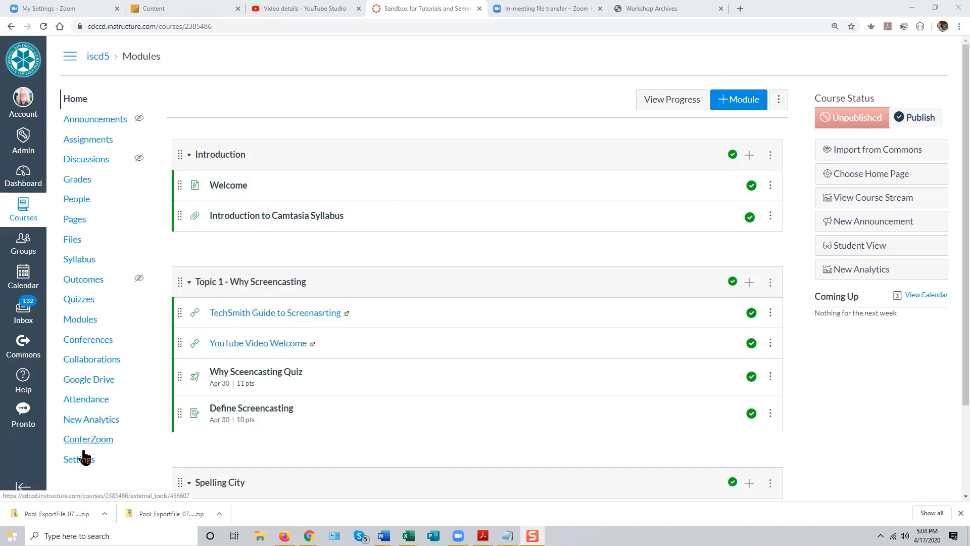
# Switch to the Canvas sandbox course and import the exported My Pool 2 zip as course content of type QTI .zip file.
pyautogui.click(83, 460)
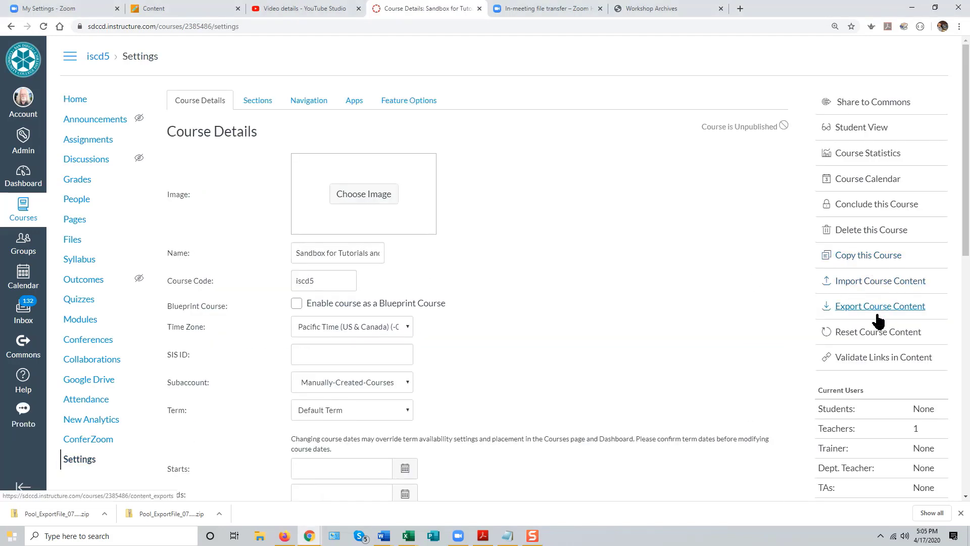
pyautogui.click(865, 286)
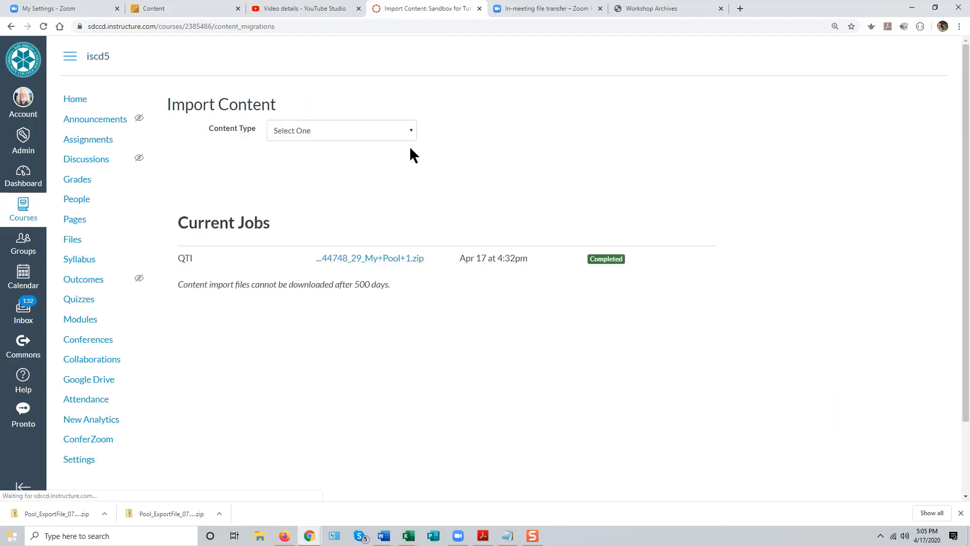
pyautogui.click(411, 133)
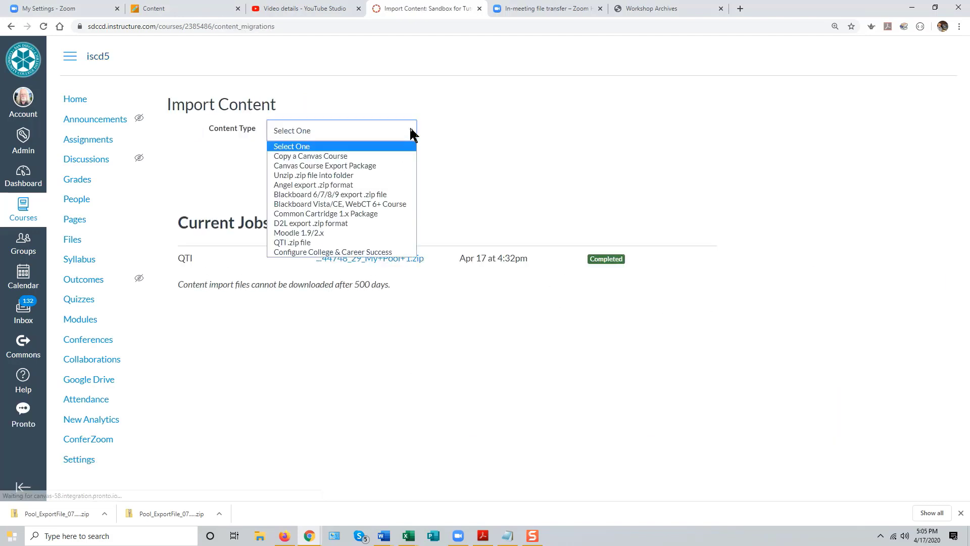
pyautogui.click(319, 243)
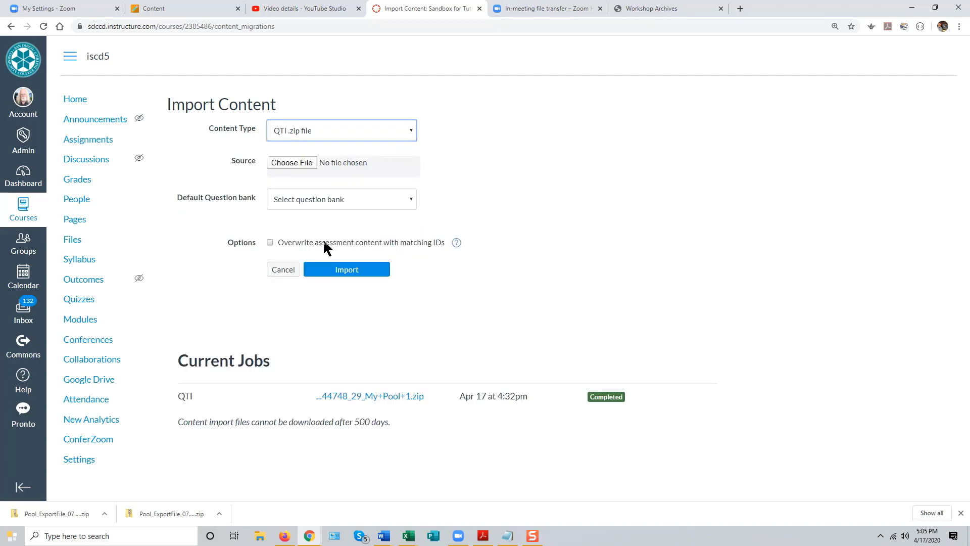
pyautogui.click(297, 163)
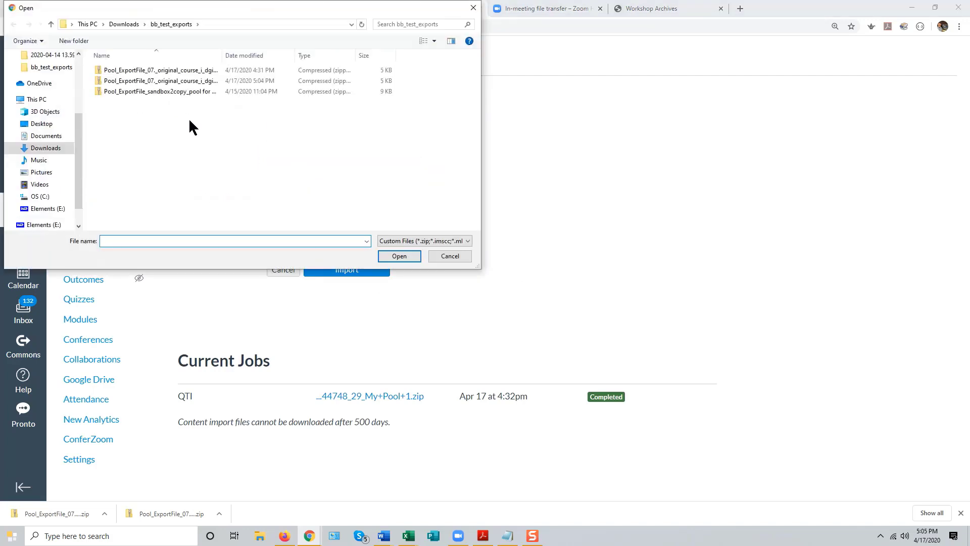
pyautogui.click(191, 82)
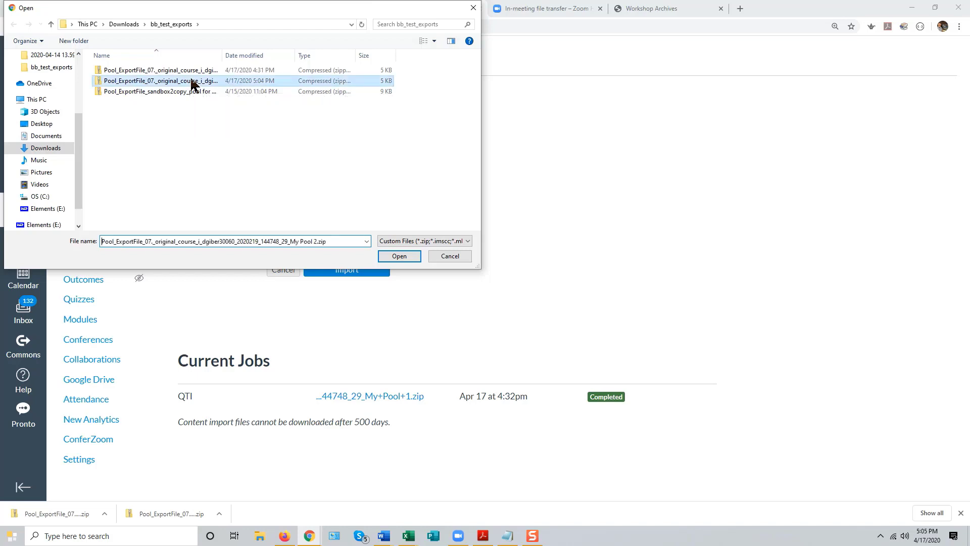
pyautogui.click(399, 256)
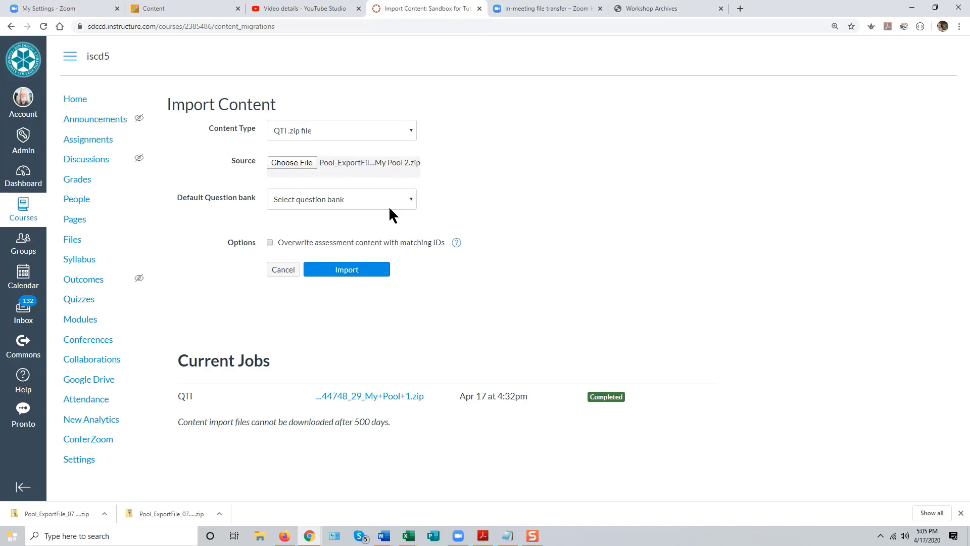
pyautogui.click(346, 270)
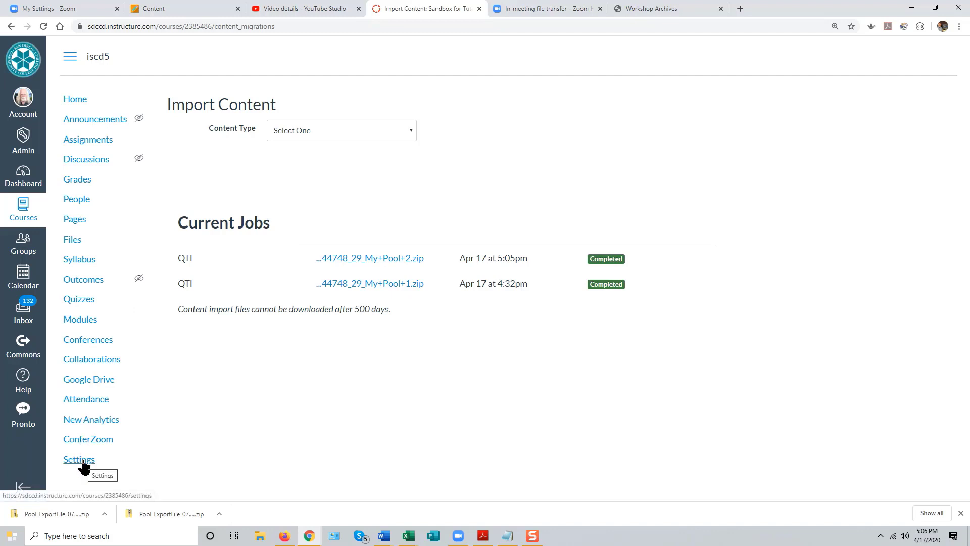
# Open the My Pool 2 question bank from the Canvas course's quiz question banks.
pyautogui.click(73, 302)
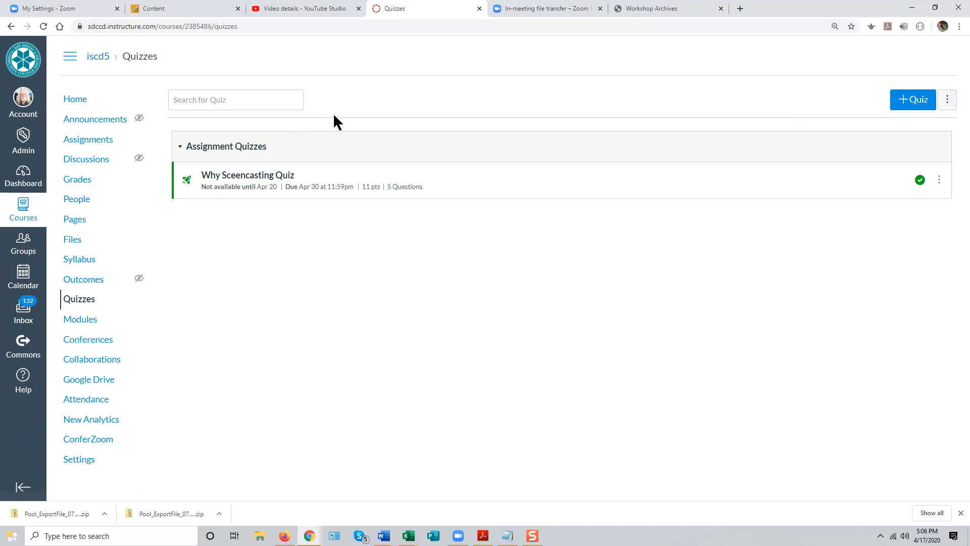
pyautogui.click(948, 103)
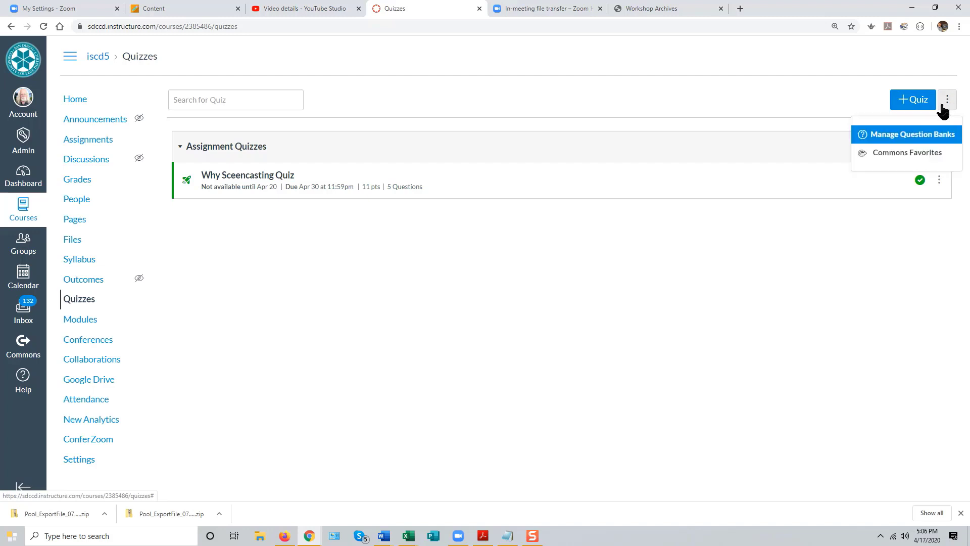
pyautogui.click(906, 141)
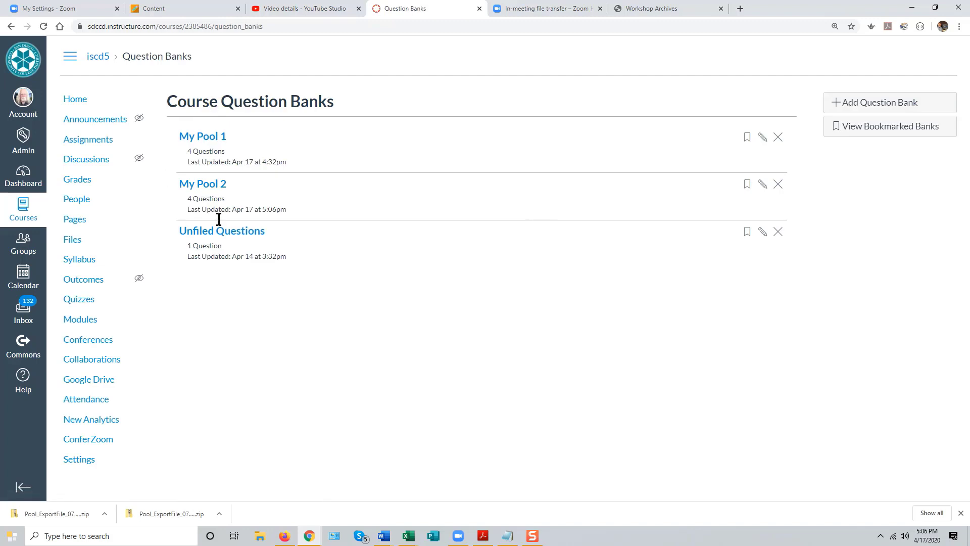
pyautogui.click(209, 186)
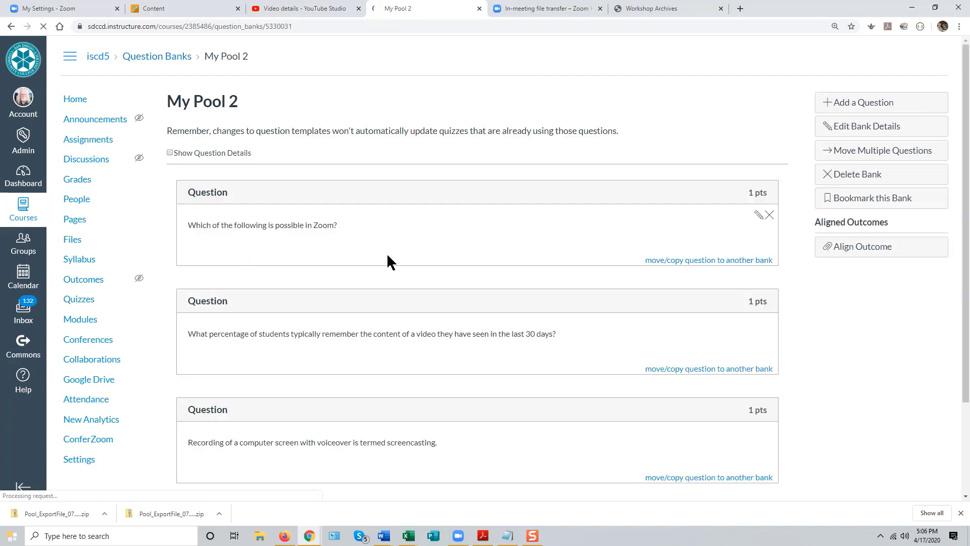
# Show the question details in the My Pool 2 bank and review the imported questions with their answer choices.
pyautogui.scroll(-1, 405, 247)
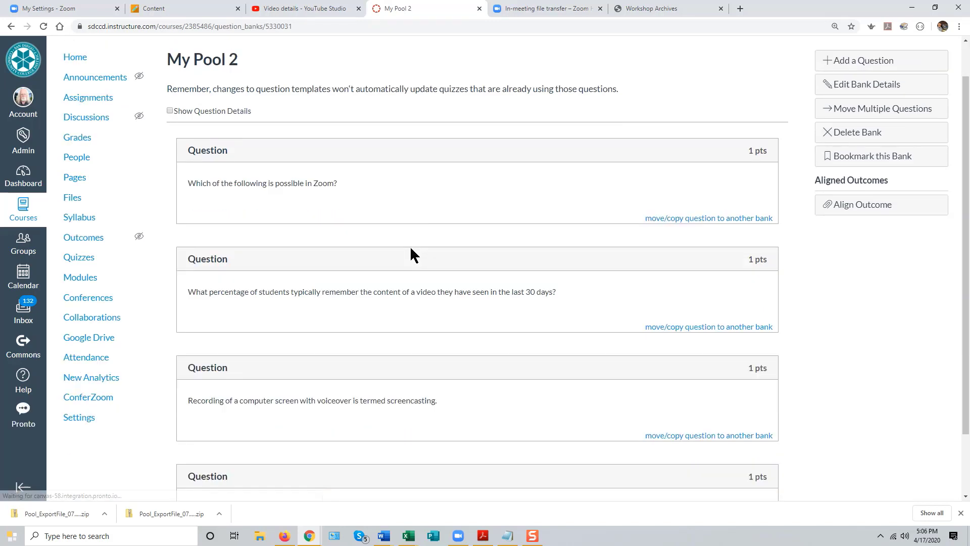
pyautogui.scroll(1, 409, 250)
pyautogui.click(170, 153)
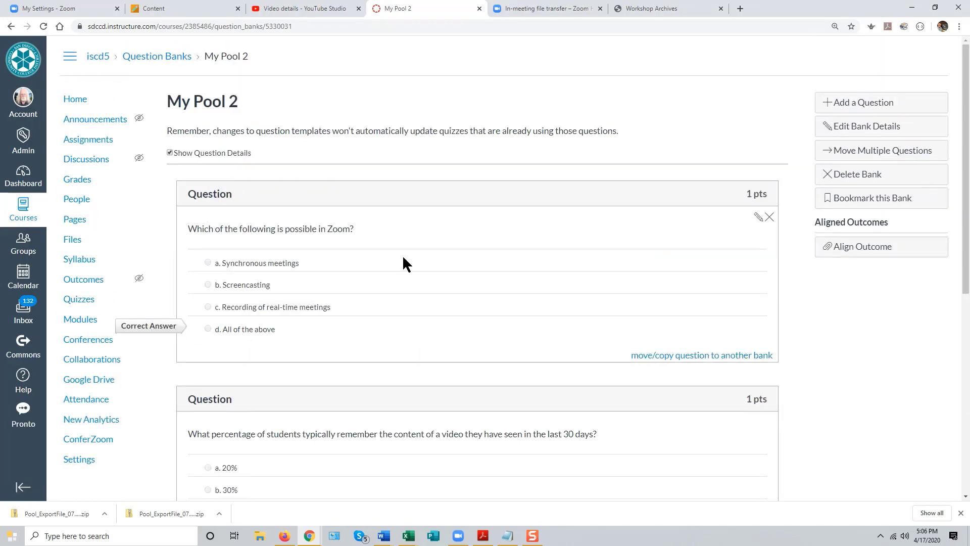
pyautogui.scroll(-5, 466, 250)
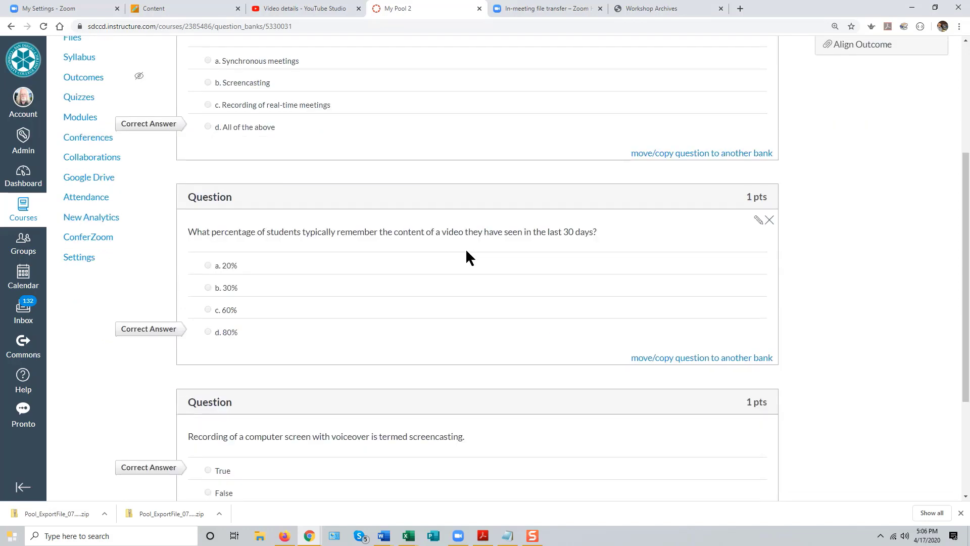
pyautogui.scroll(-3, 465, 248)
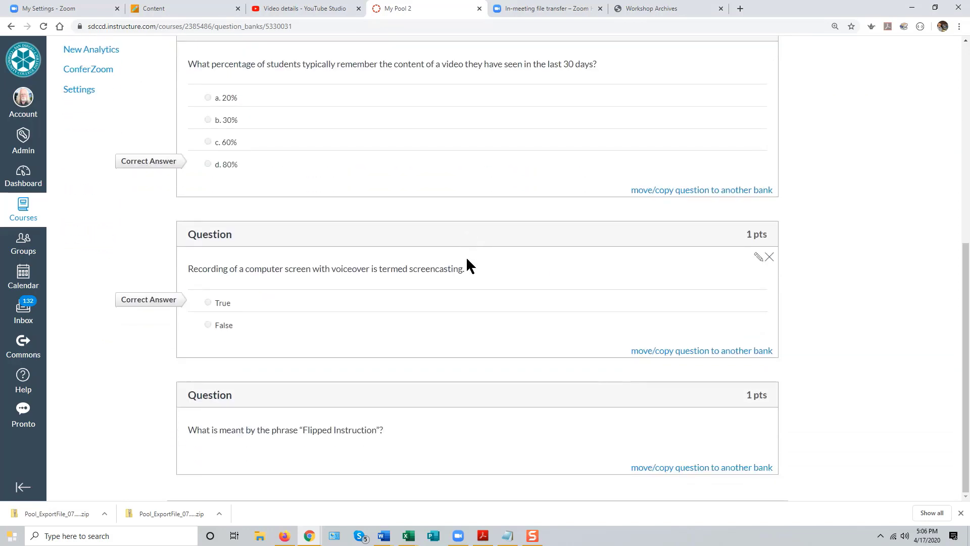